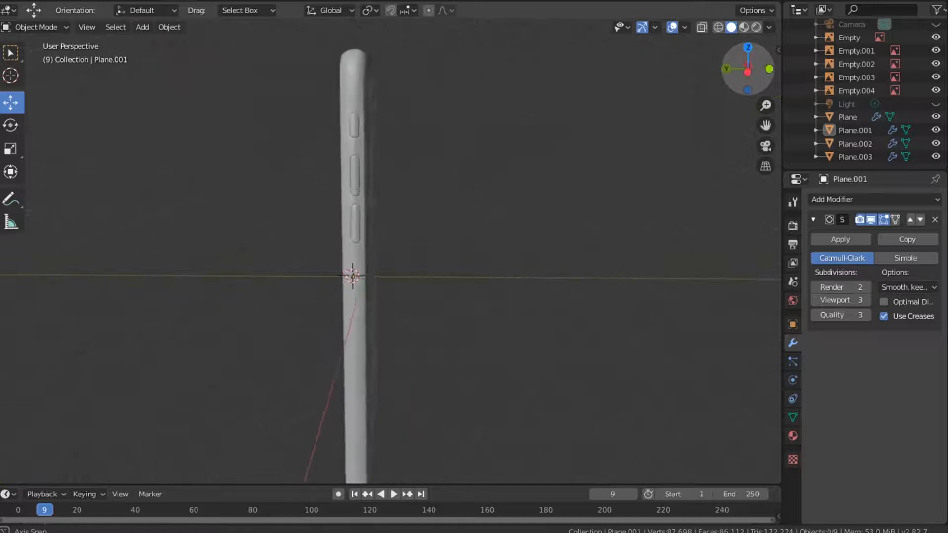
Step: Isolate the phone's front bezel frame by hiding all other objects, and select the frame
mouse_move(748, 69)
left_mouse_down()
mouse_move(687, 89)
mouse_move(735, 71)
left_mouse_up()
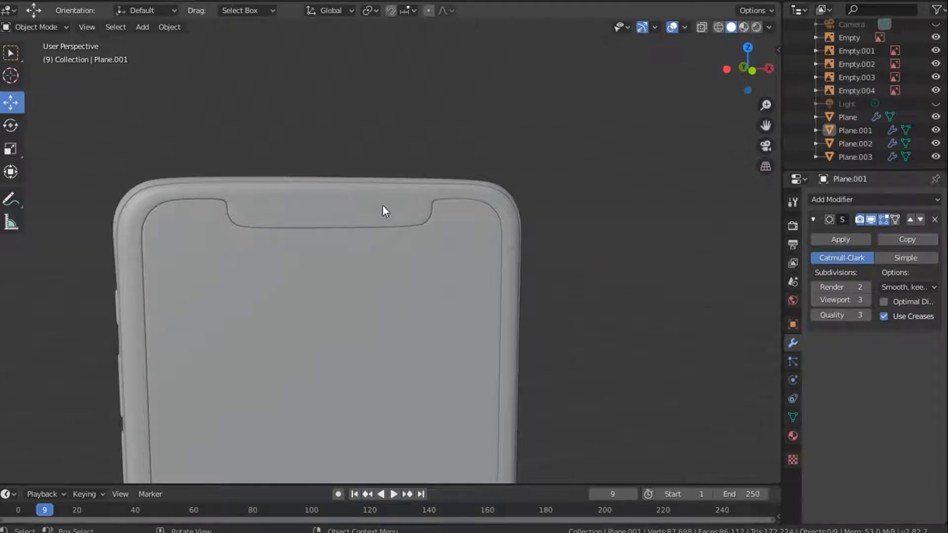
scroll(387, 262, "up", 4)
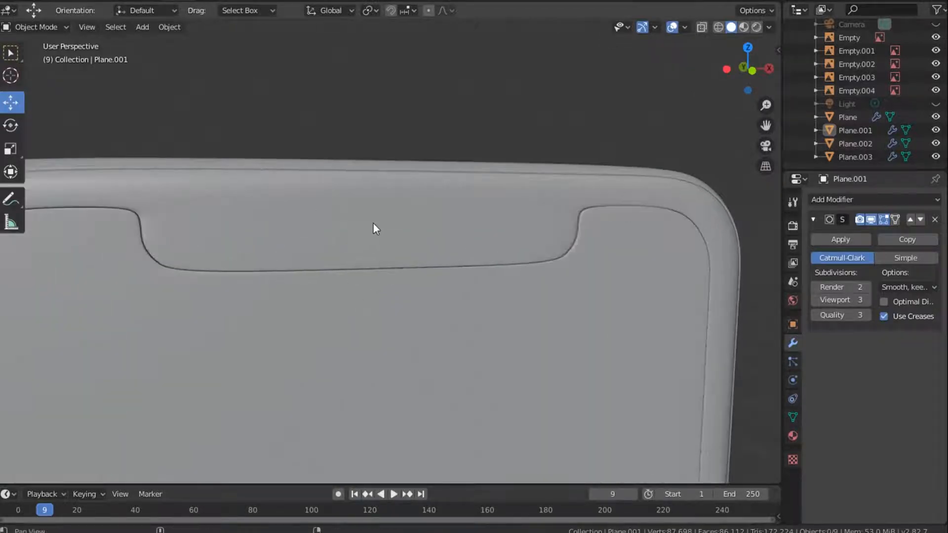
left_click(491, 171)
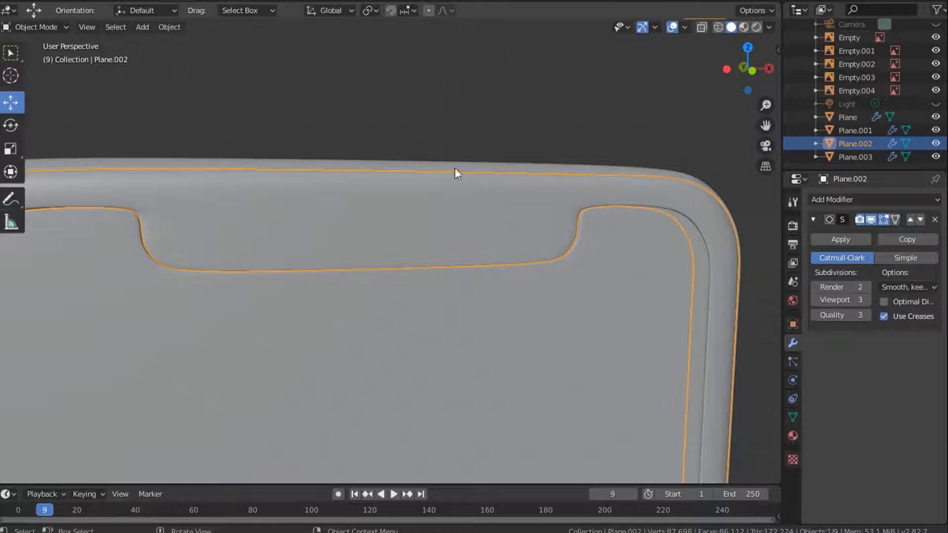
key("ctrl+i")
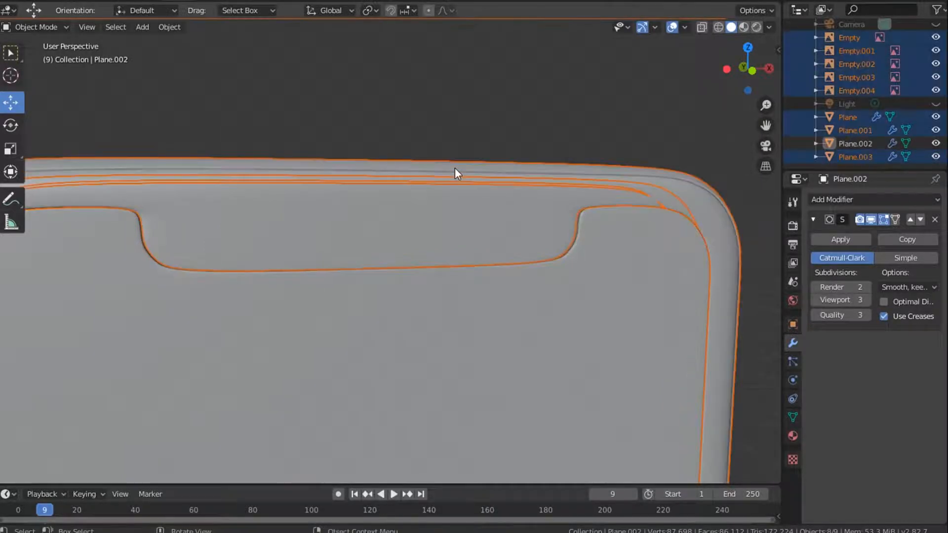
key("h")
left_click(336, 236)
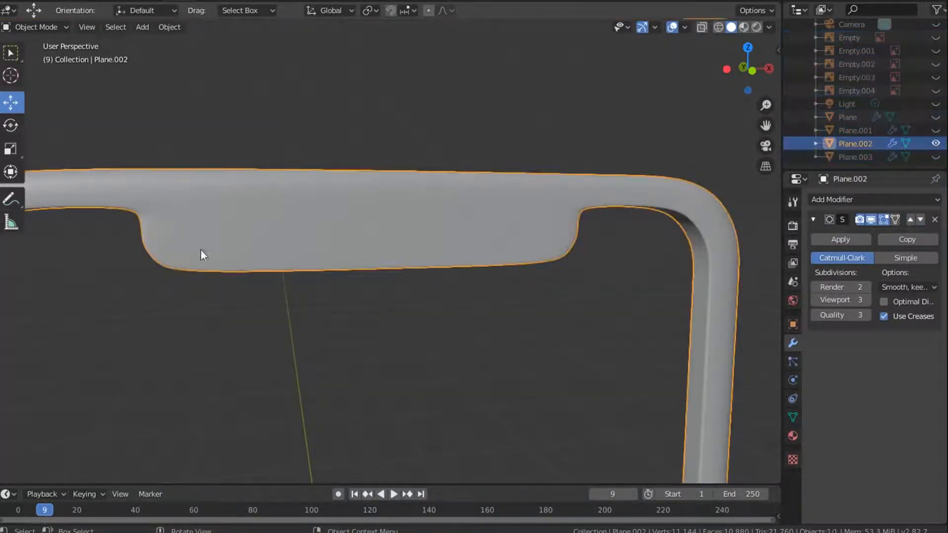
Step: Start editing the bezel frame's mesh in front view with the first Empty reference image shown
key("Tab")
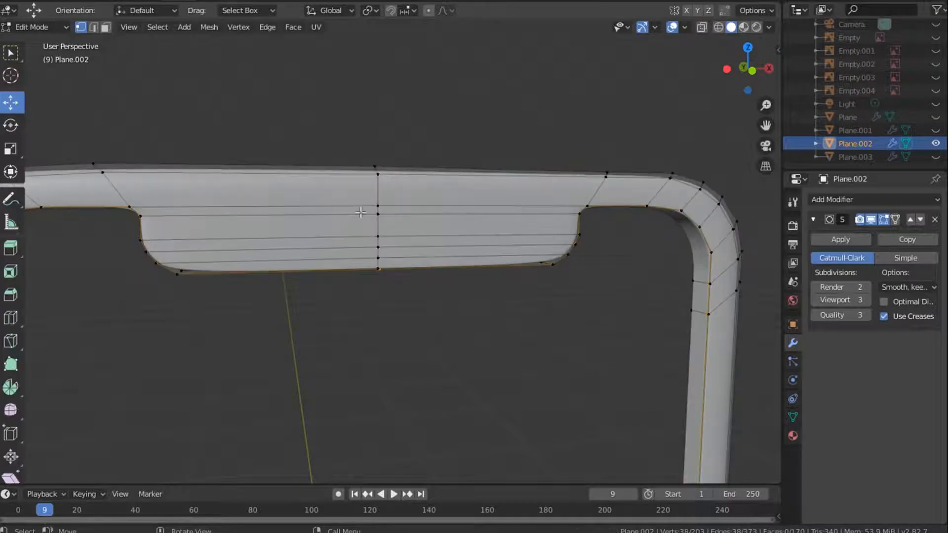
scroll(389, 233, "down", 2, "ctrl")
key("grave")
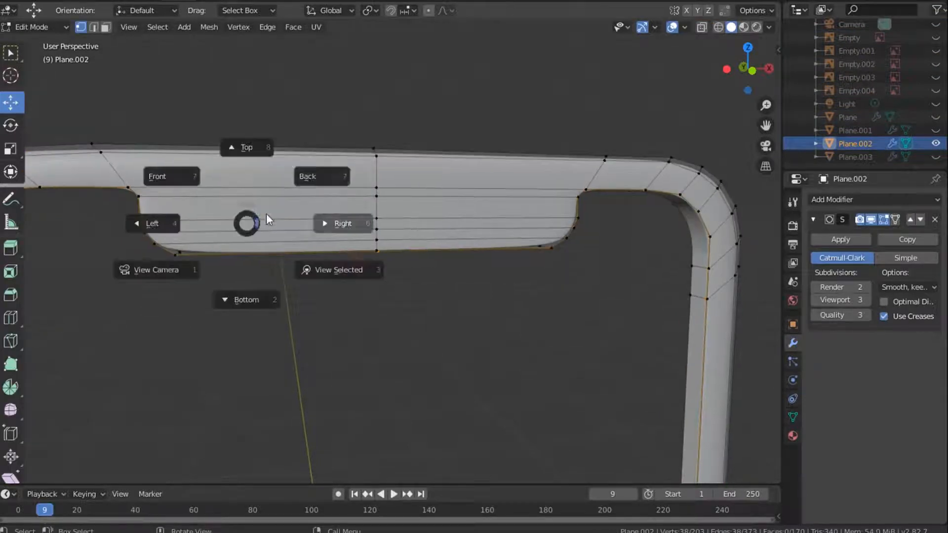
left_click(167, 178)
left_click(936, 38)
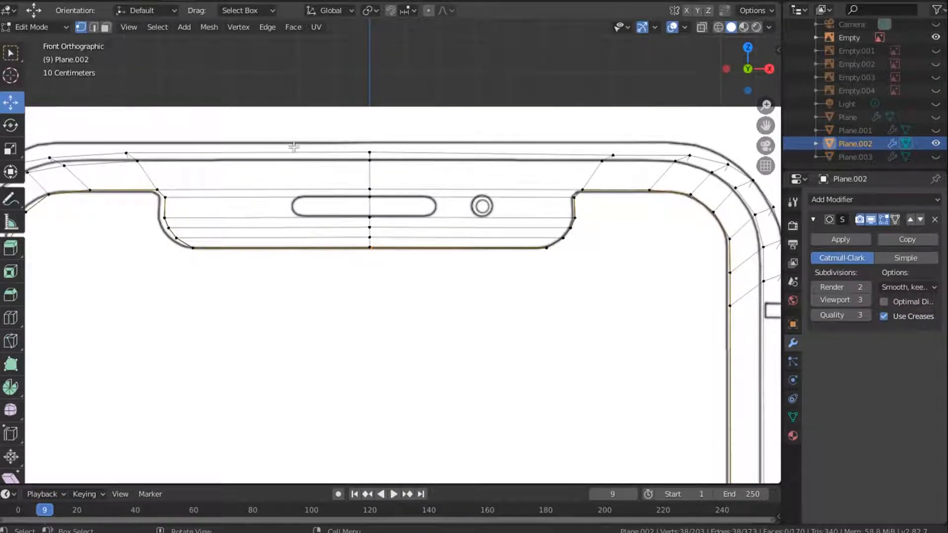
Step: Add two vertical loop cuts across the notch, one at each end of the reference speaker slot
key("ctrl+r")
left_click(424, 154)
left_click(381, 167)
key("ctrl+r")
left_click(286, 148)
left_click(320, 151)
Step: Add a centred horizontal loop cut through the speaker slot and scale its two end vertices outward along X by about 1.049
scroll(321, 158, "up", 3)
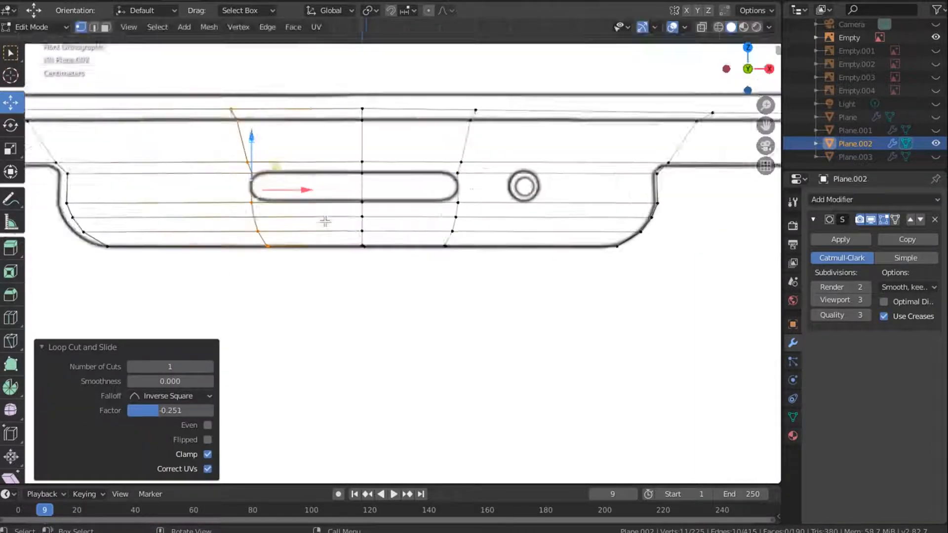
key("ctrl+r")
left_click(471, 173)
right_click(471, 173)
left_click(226, 178)
left_click(471, 175, "shift")
key("shift+space")
key("s")
left_click_drag(401, 175, 403, 174)
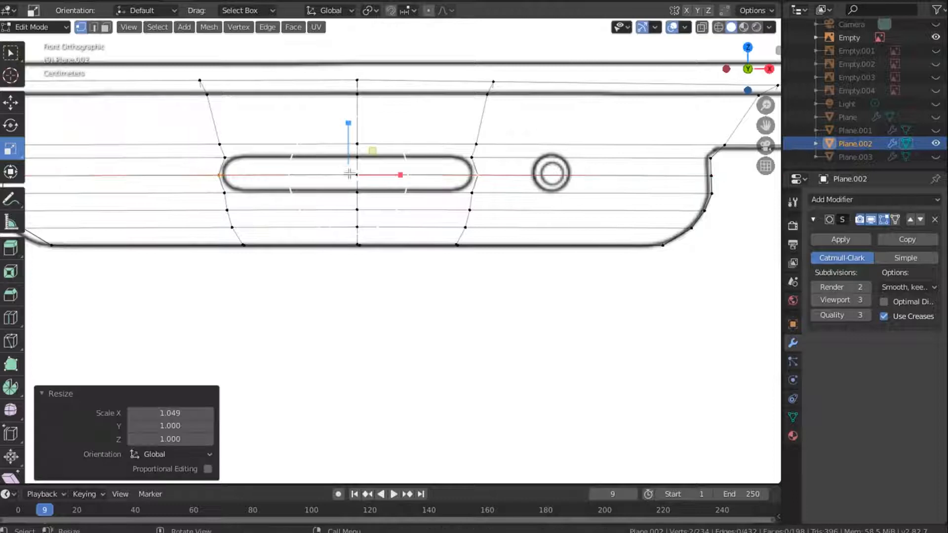
Step: Clear the four faces inside the speaker outline out of the notch surface to open a slot
left_click(373, 166)
left_click(105, 27)
middle_click_drag(252, 185, 245, 196)
left_click(391, 172)
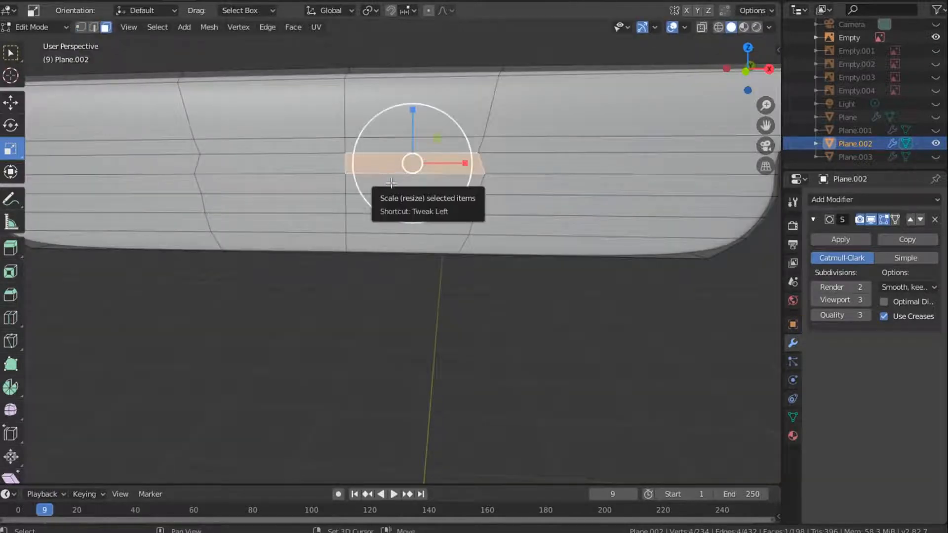
left_click(391, 183, "shift")
left_click(324, 167, "shift")
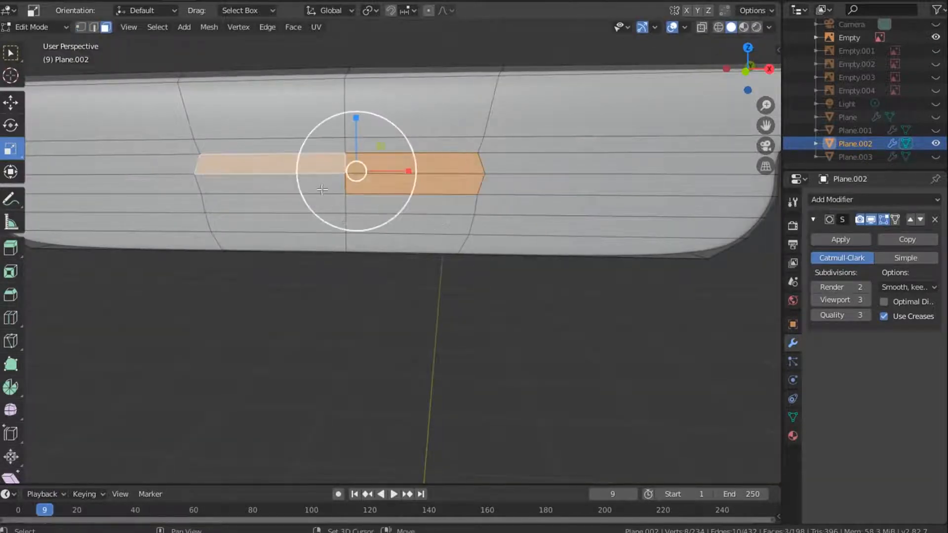
left_click(322, 185, "shift")
key("shift+d")
right_click(390, 216)
key("x")
left_click(380, 186)
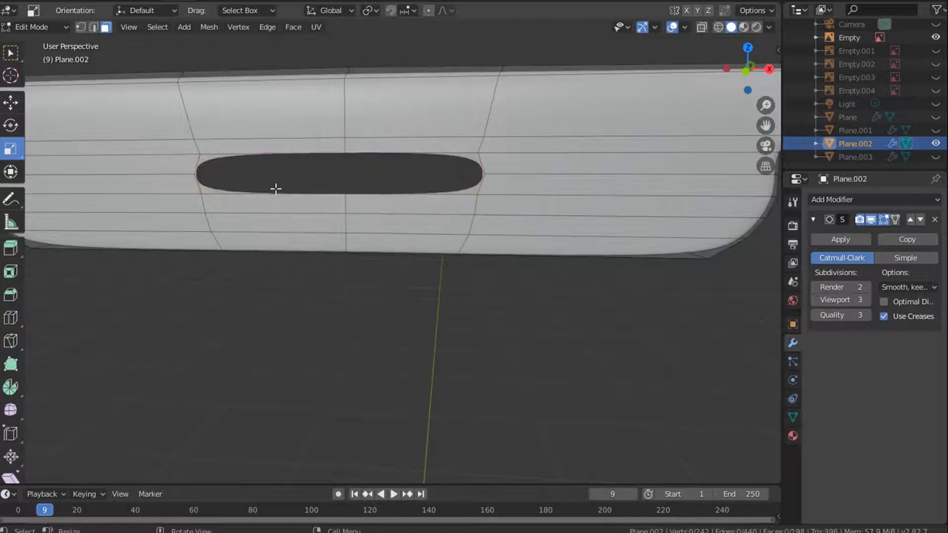
Step: Add vertical loop cuts above and below the slot, slid close to its left rounded end
key("ctrl+r")
left_click(251, 168)
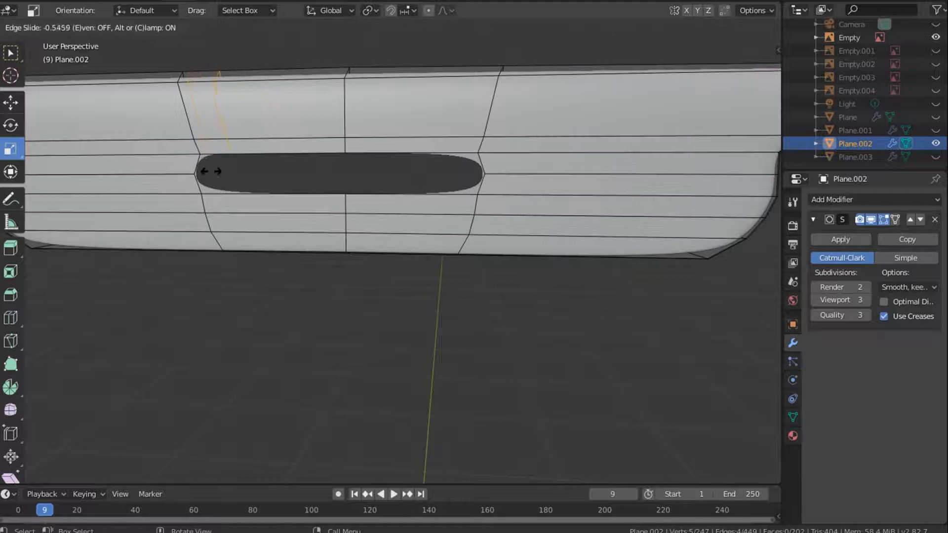
left_click(228, 207)
key("ctrl+r")
left_click(249, 213)
left_click(212, 214)
Step: Add vertical loop cuts below and above the slot, slid close to its right rounded end
key("ctrl+r")
left_click(430, 202)
left_click(464, 201)
key("ctrl+r")
left_click(499, 143)
left_click(501, 143)
Step: Extrude the slot's boundary edge loop inward along Y twice, forming a rim and a recess wall
scroll(262, 169, "up", 2)
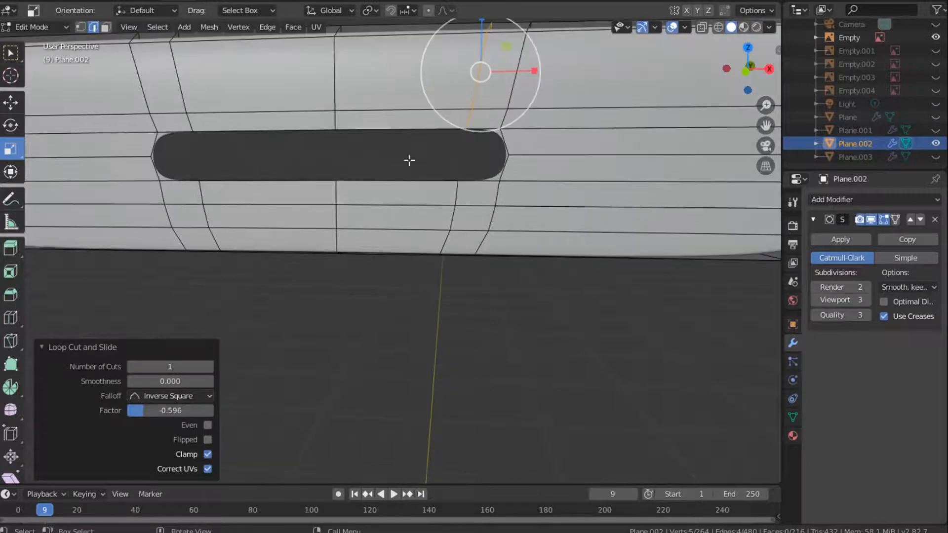
left_click(321, 181, "alt")
key("g")
key("z")
key("x")
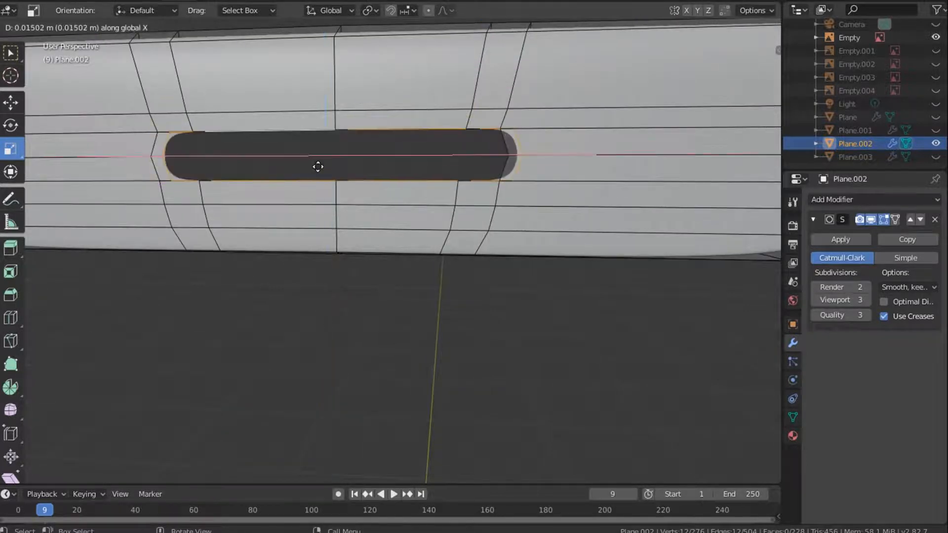
key("y")
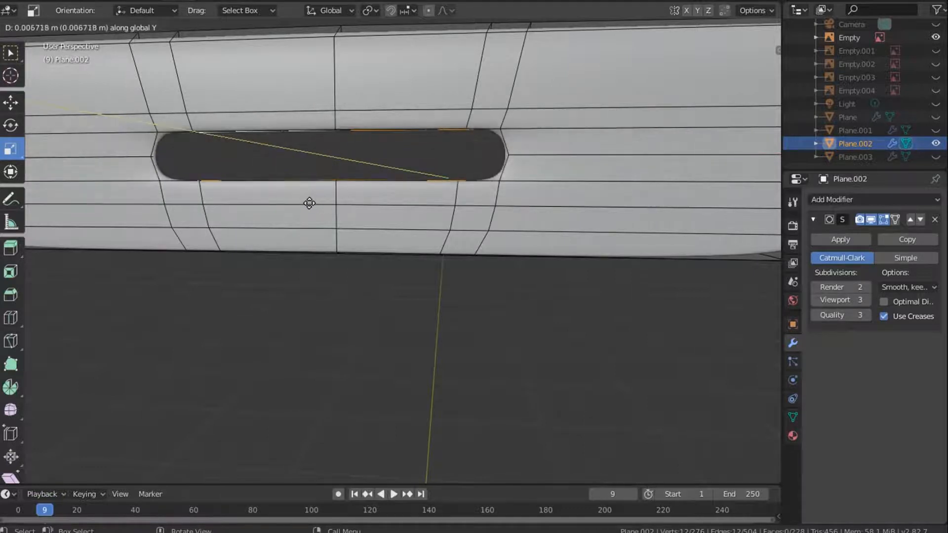
left_click(318, 238)
key("e")
key("y")
left_click(320, 234)
Step: Extrude the upper back edges of the recess wall down along Z by about 0.0316 m
middle_click_drag(321, 233, 129, 247)
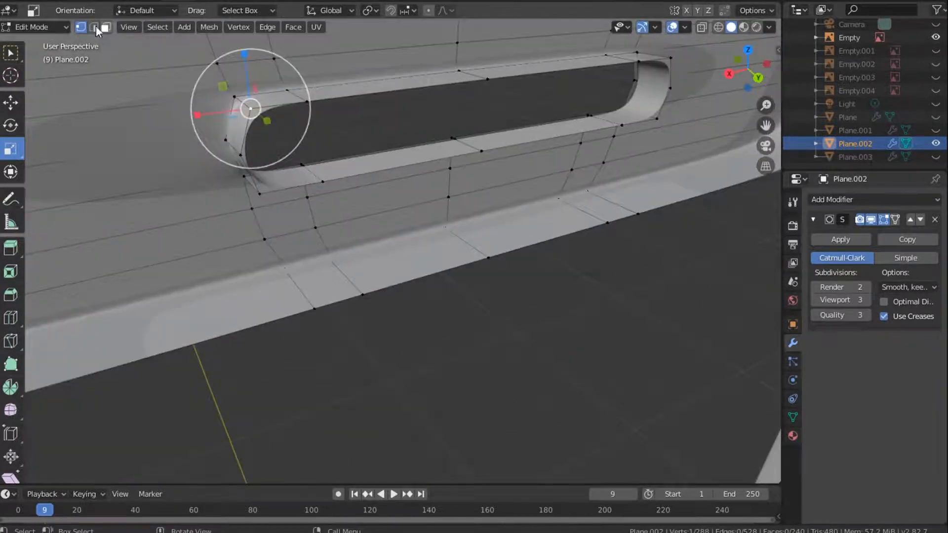
left_click(94, 27)
left_click(351, 101)
left_click(367, 94, "alt")
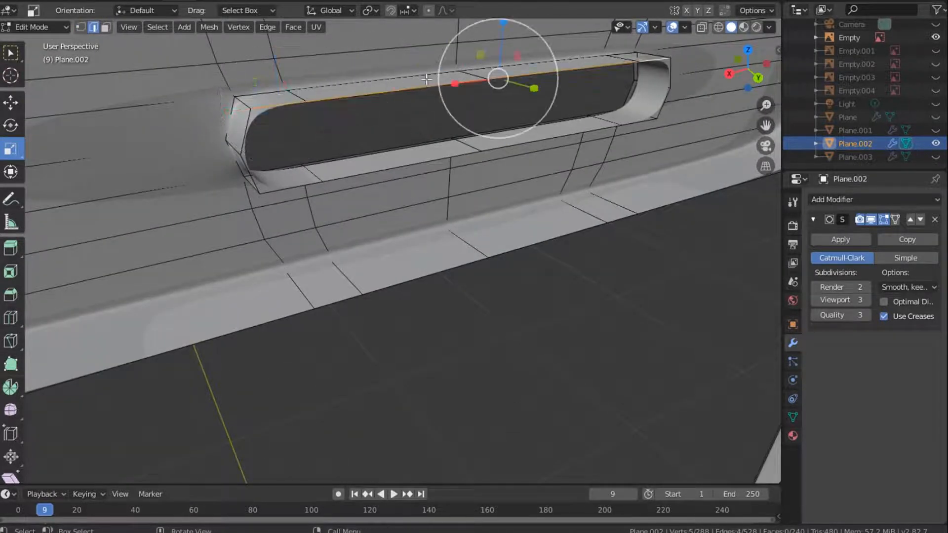
key("g")
key("g")
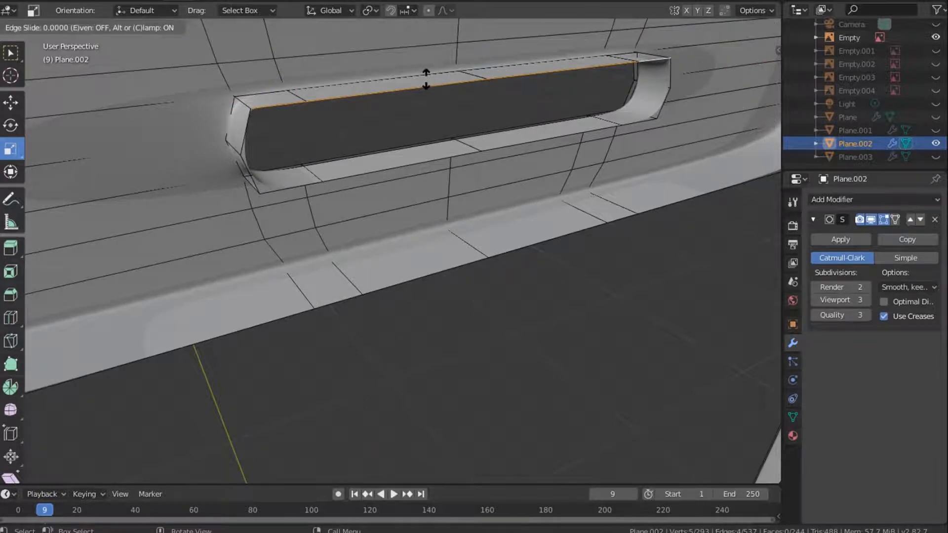
left_click(410, 108)
key("e")
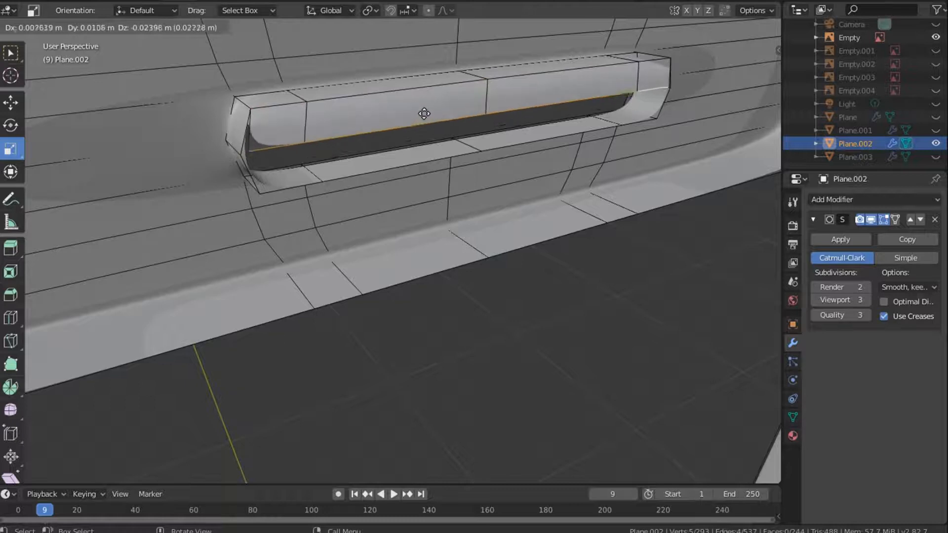
key("z")
left_click(422, 116)
Step: Extrude the same edges further down along Z to the recess's lower back edge
key("g")
key("z")
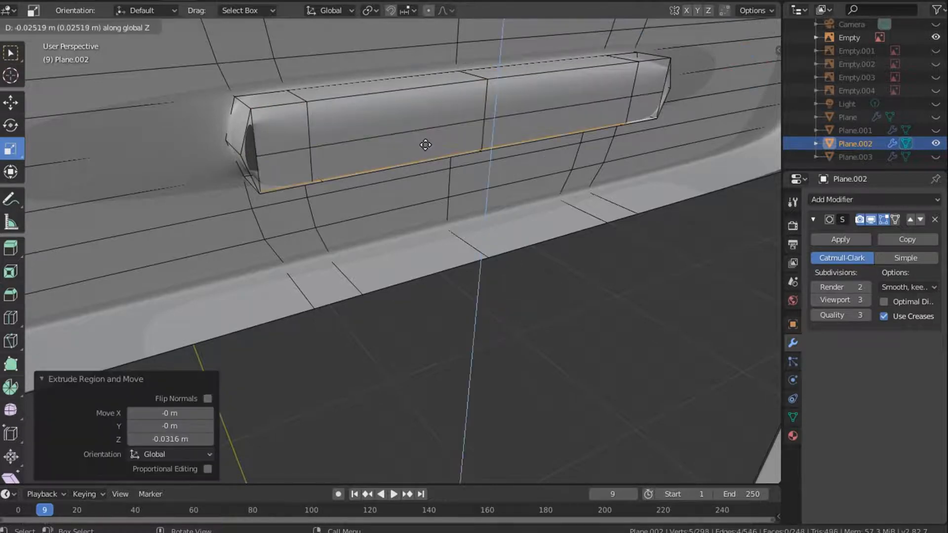
left_click(426, 144)
Step: Merge the back panel's middle and lower end vertices onto the adjoining wall vertices at one end, using At Last
scroll(265, 156, "up", 3)
middle_click_drag(265, 156, 415, 269, "shift")
key("1")
left_click(321, 200)
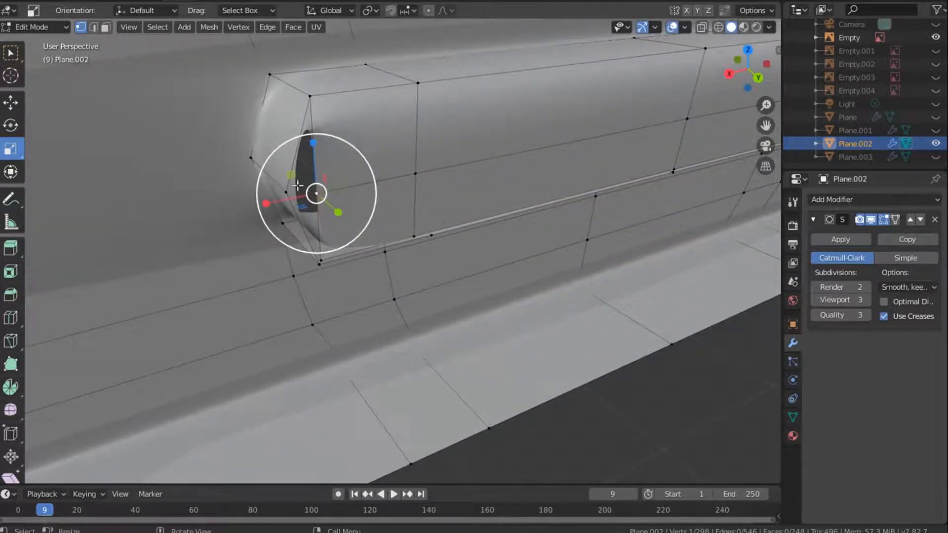
left_click(283, 196, "shift")
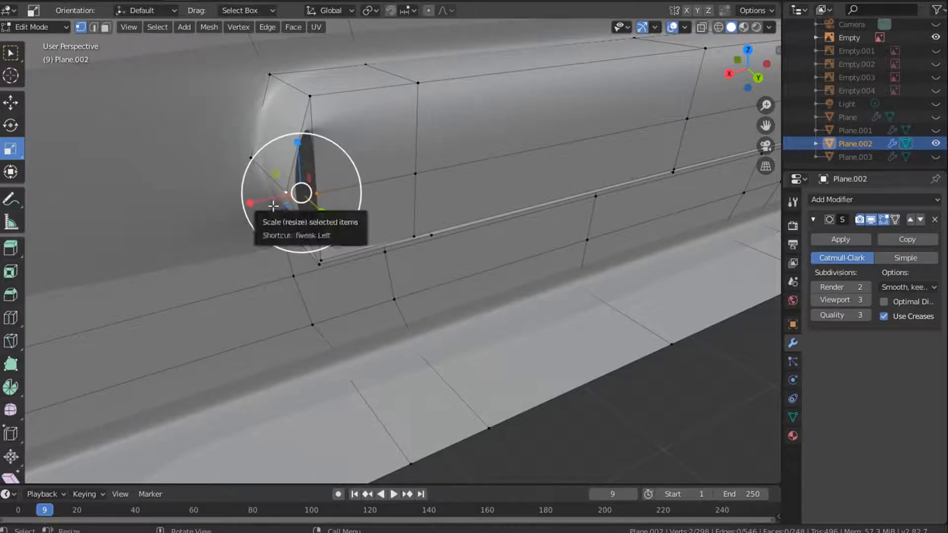
key("m")
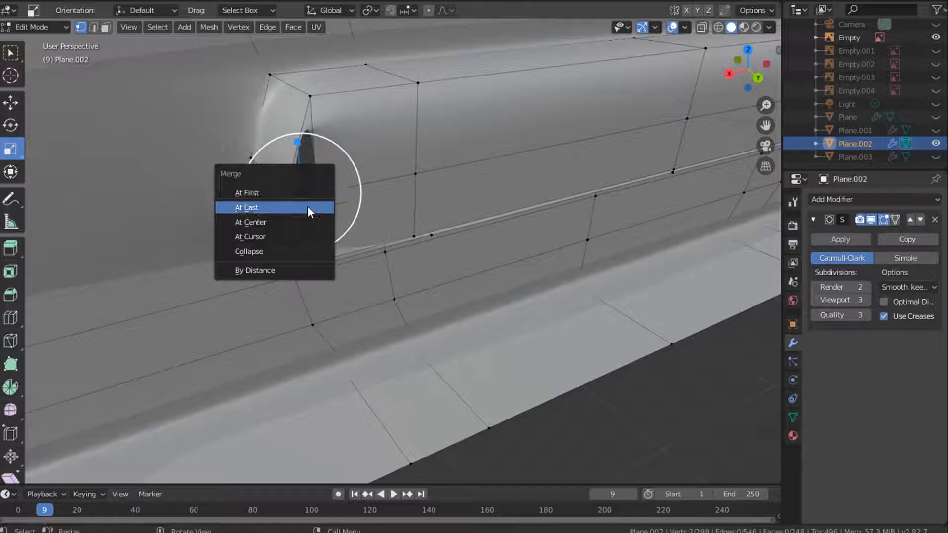
left_click(307, 206)
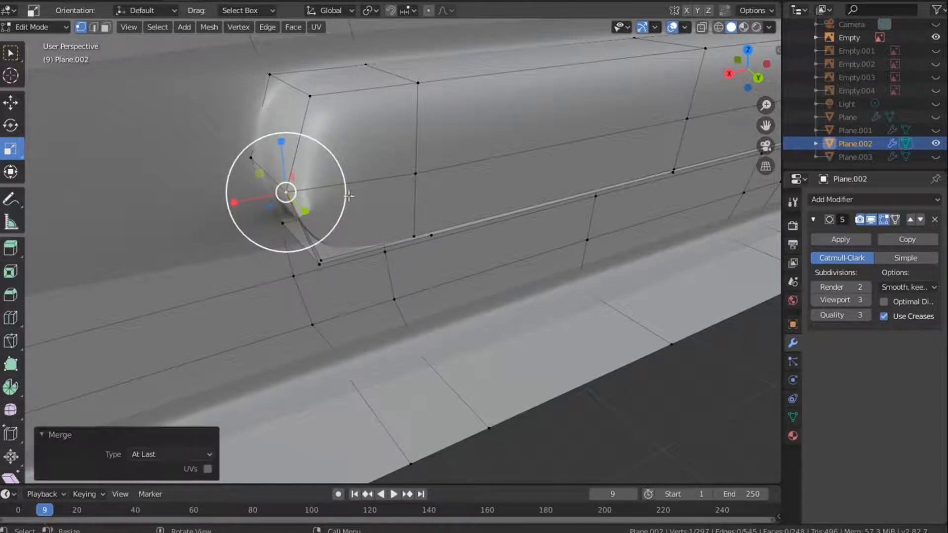
left_click(320, 265, "shift")
key("m")
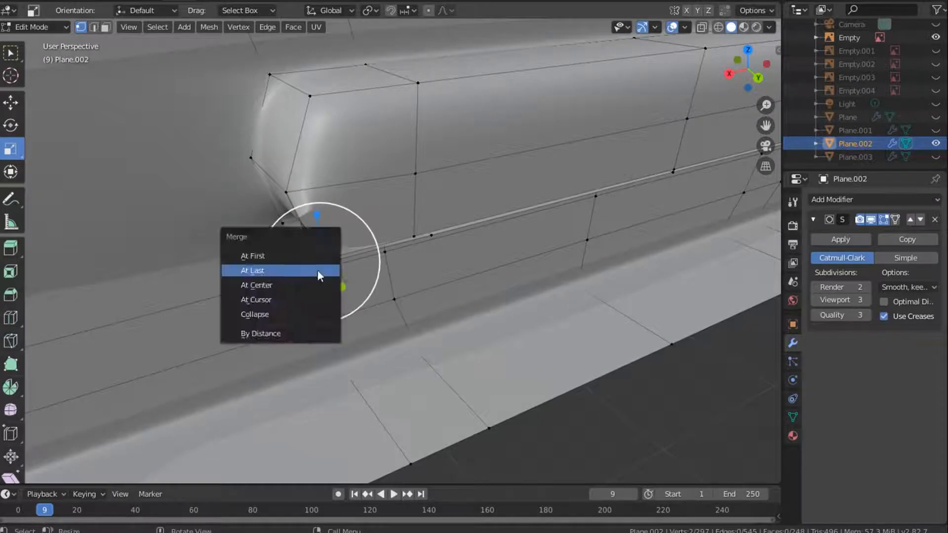
left_click(318, 275)
Step: Merge the next two vertex pairs along the back panel's lower edge, including the middle one, using At Last
left_click_drag(739, 80, 733, 65)
left_click(353, 181)
left_click(292, 186, "shift")
key("m")
key("l")
middle_click_drag(486, 170, 356, 233, "shift")
left_click(433, 170)
left_click(429, 176, "shift")
key("m")
left_click(435, 193)
Step: Merge the three remaining vertex pairs at the opposite end of the recess's back panel, using At Last
scroll(435, 193, "down", 4)
middle_click_drag(642, 79, 387, 148, "shift")
left_click(384, 152)
left_click(396, 143, "shift")
key("m")
key("l")
left_click(372, 232)
left_click(373, 235, "shift")
key("m")
left_click(371, 238)
left_click(288, 252)
left_click(280, 258, "shift")
key("m")
left_click(273, 280)
left_click(316, 163)
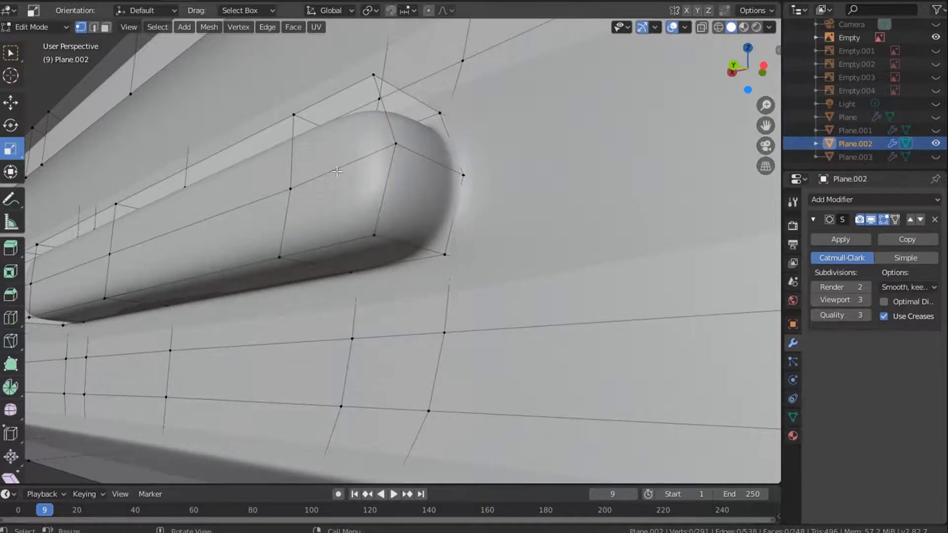
Step: Add a loop cut around the recess wall, slid against the back panel at a factor of about -0.966
key("ctrl+e")
key("Escape")
key("ctrl+r")
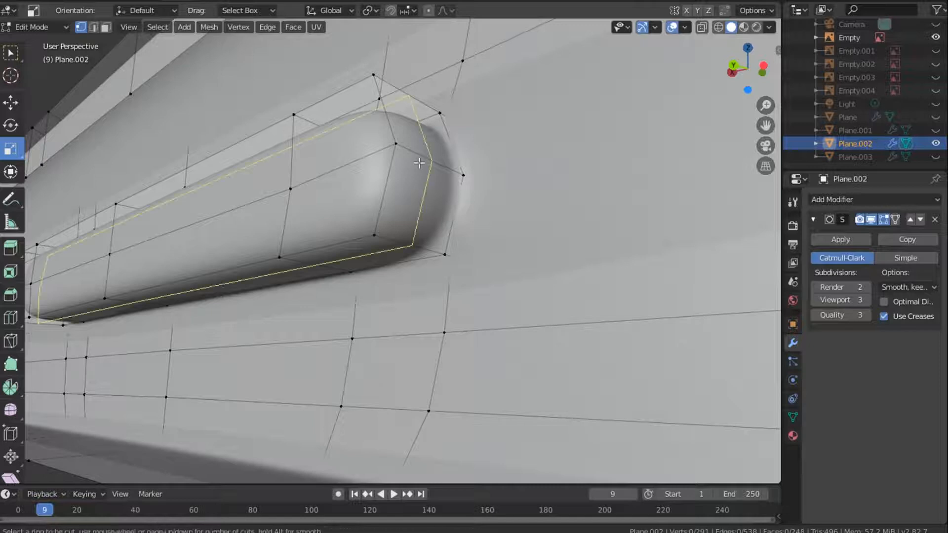
left_click(423, 161)
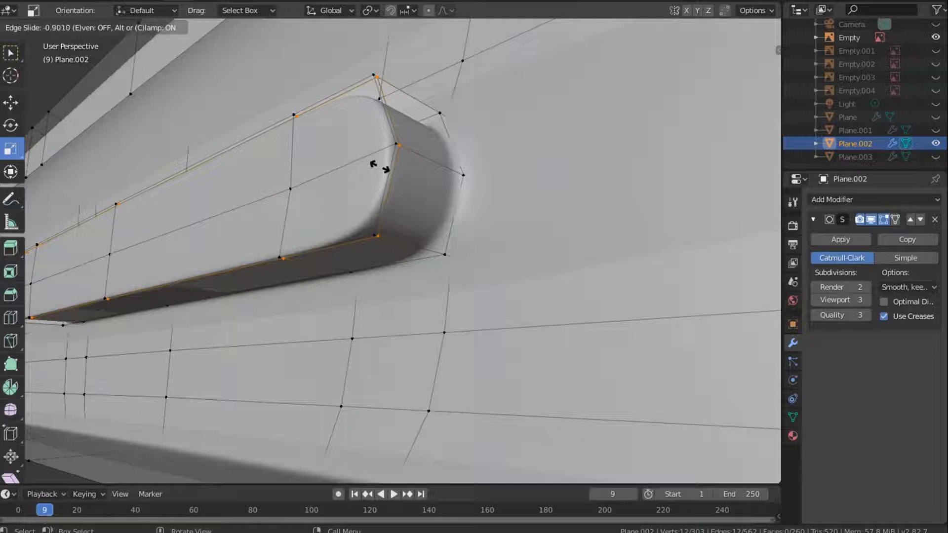
left_click(377, 167)
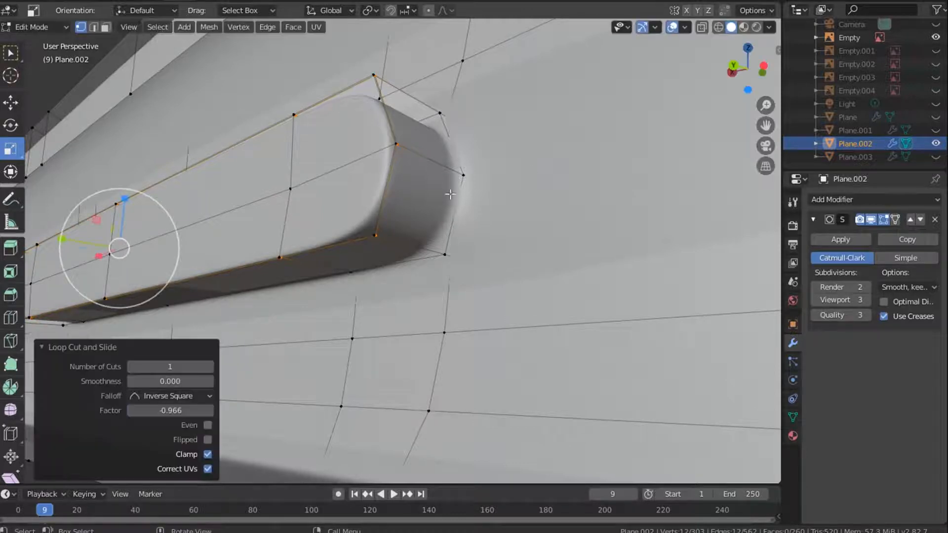
Step: Select the slot's back panel faces, grow the selection by one ring, and move it about -0.012 m along global Y
left_click_drag(751, 64, 623, 49)
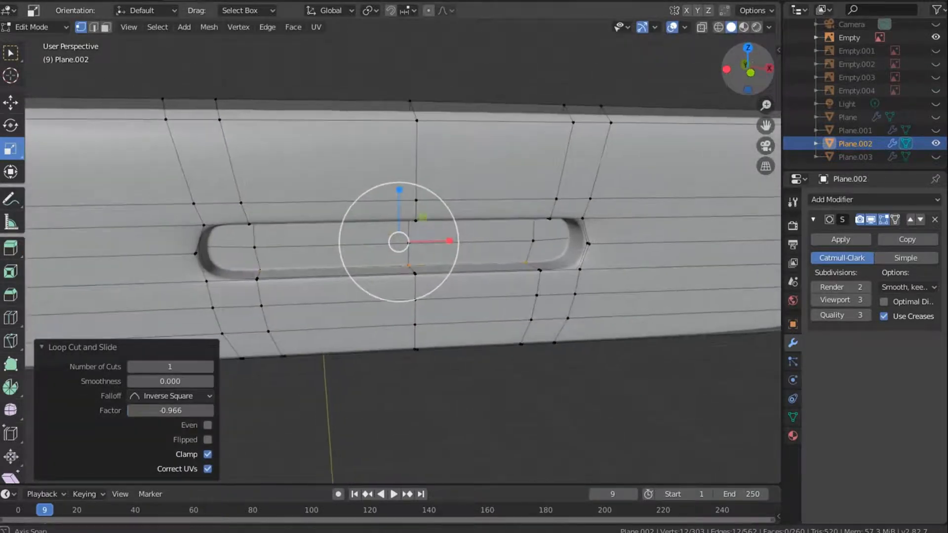
left_click(247, 244)
left_click(105, 26)
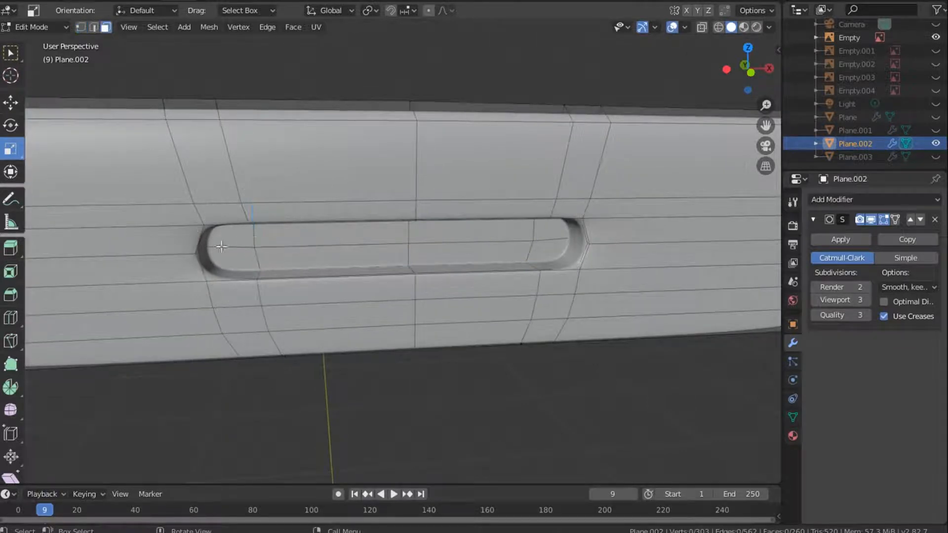
left_click(234, 242)
left_click(243, 257, "shift")
left_click(307, 237, "shift")
left_click(324, 259, "shift")
left_click(487, 235, "shift")
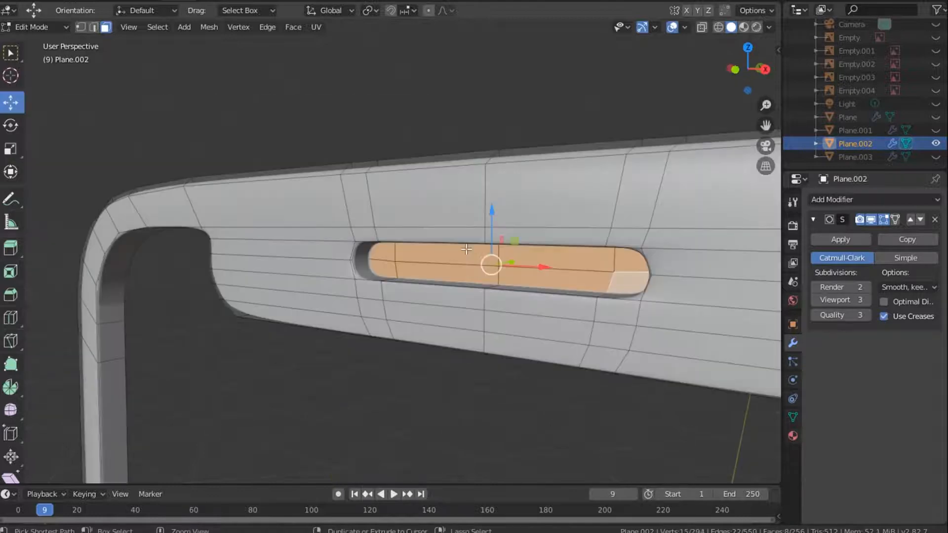
key("ctrl+KP_Add")
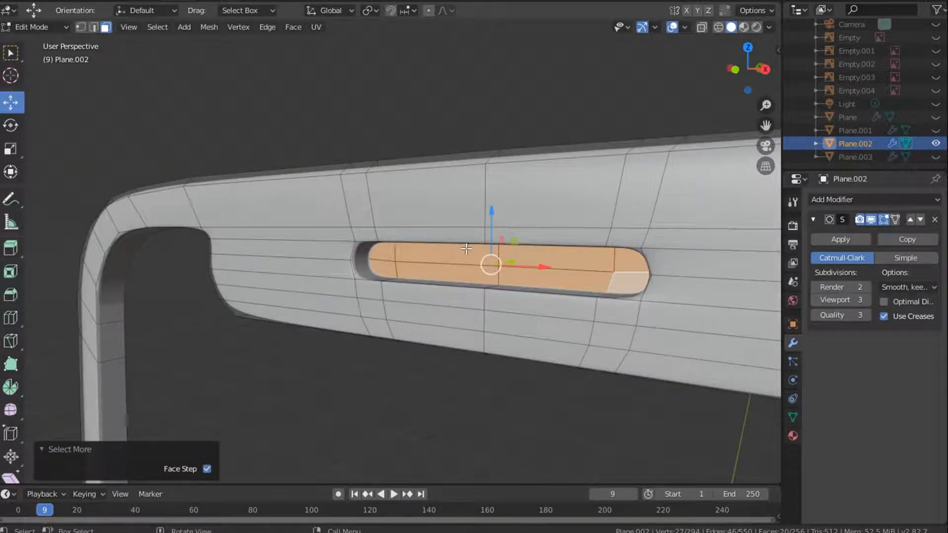
key("g")
key("y")
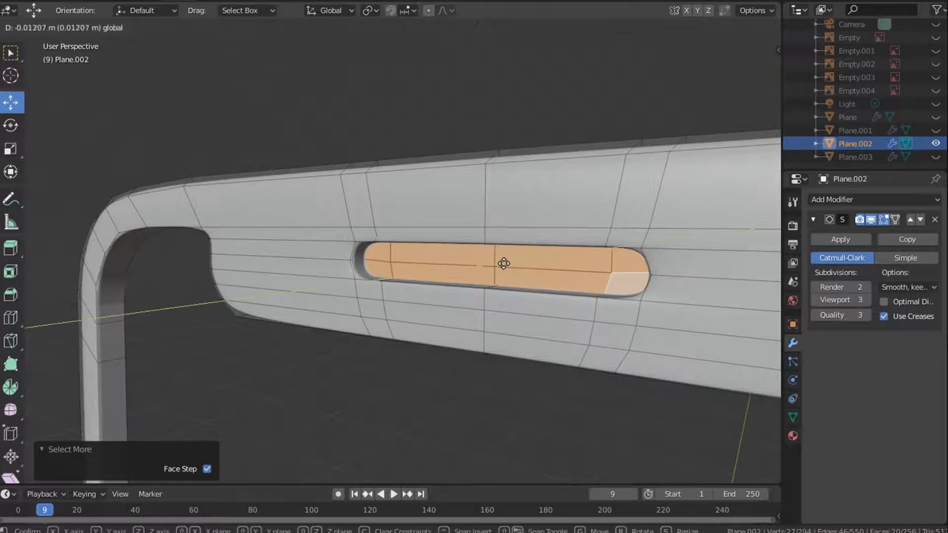
left_click(501, 265)
key("Tab")
scroll(524, 262, "down", 4)
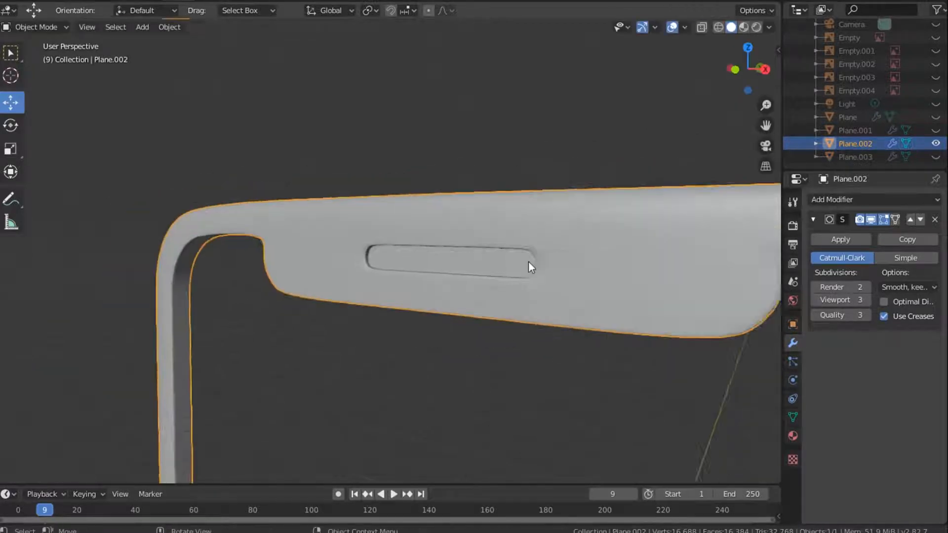
left_click_drag(745, 70, 720, 90)
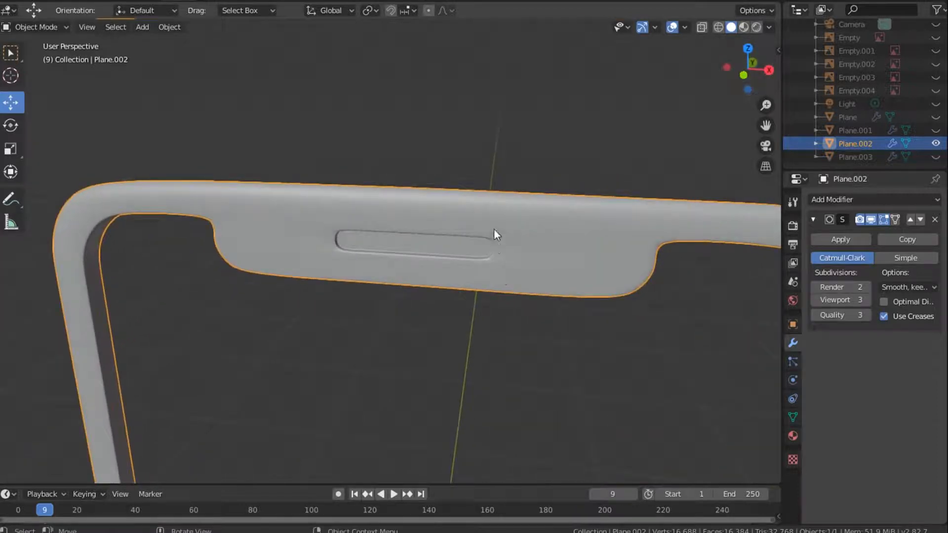
scroll(496, 251, "up", 3)
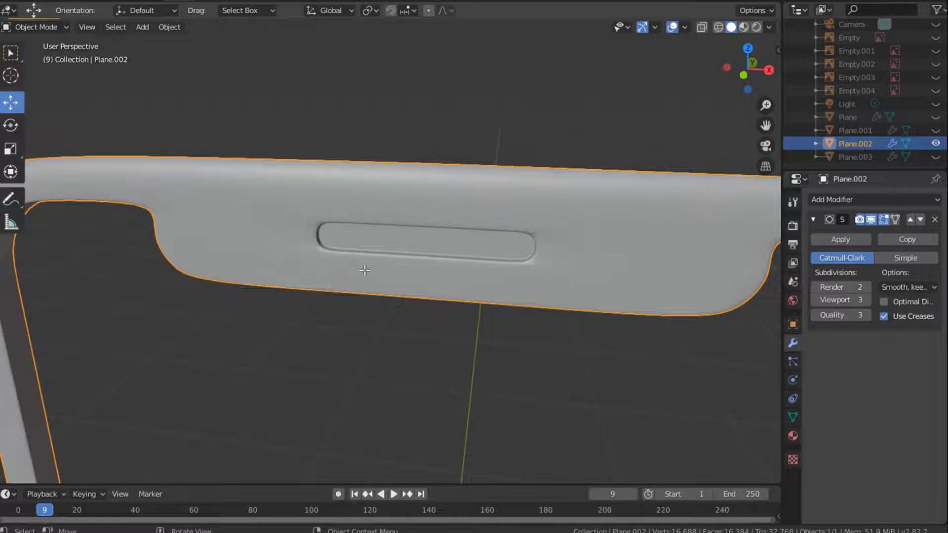
Step: Add a vertical loop cut just outside each end of the slot, the second at factor -0.913, and save the file
key("Tab")
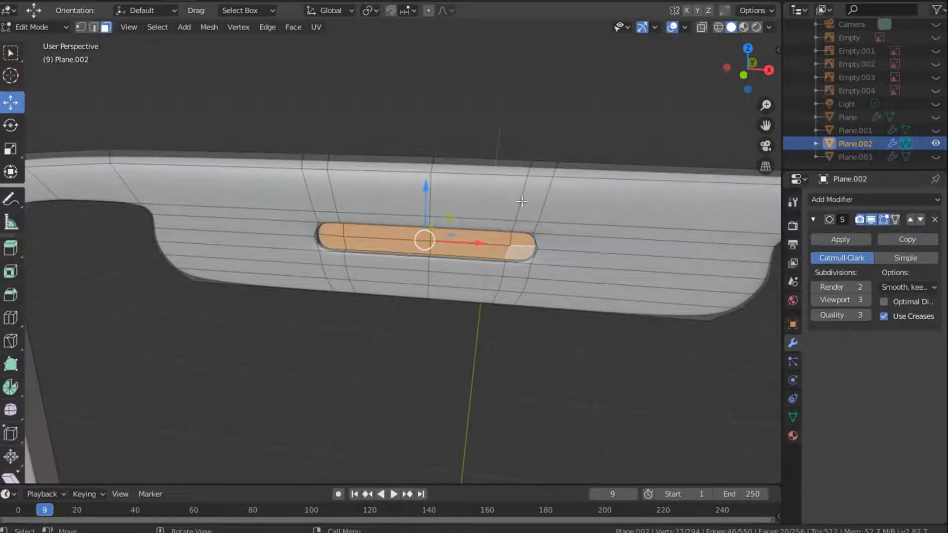
left_click(584, 197, "alt")
key("g")
key("g")
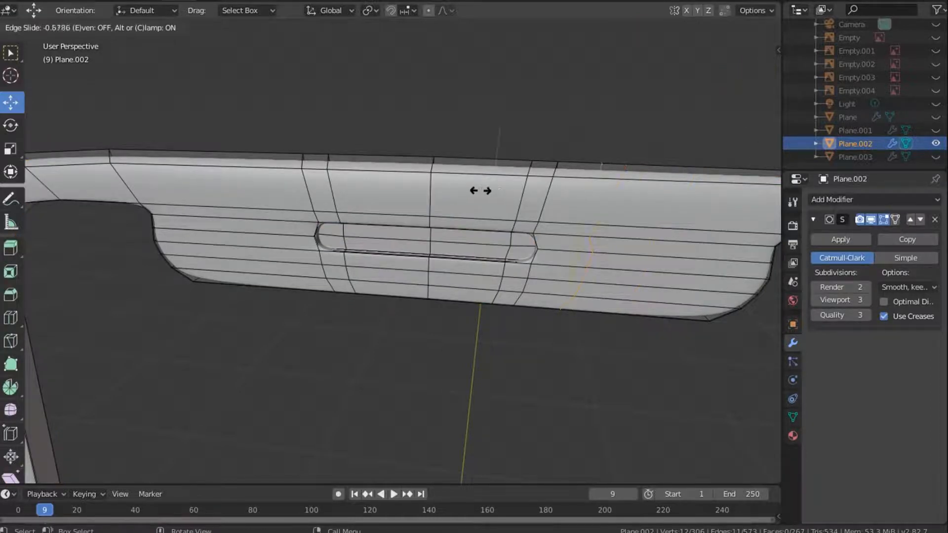
left_click(448, 182)
key("ctrl+r")
left_click(289, 171)
left_click(373, 177)
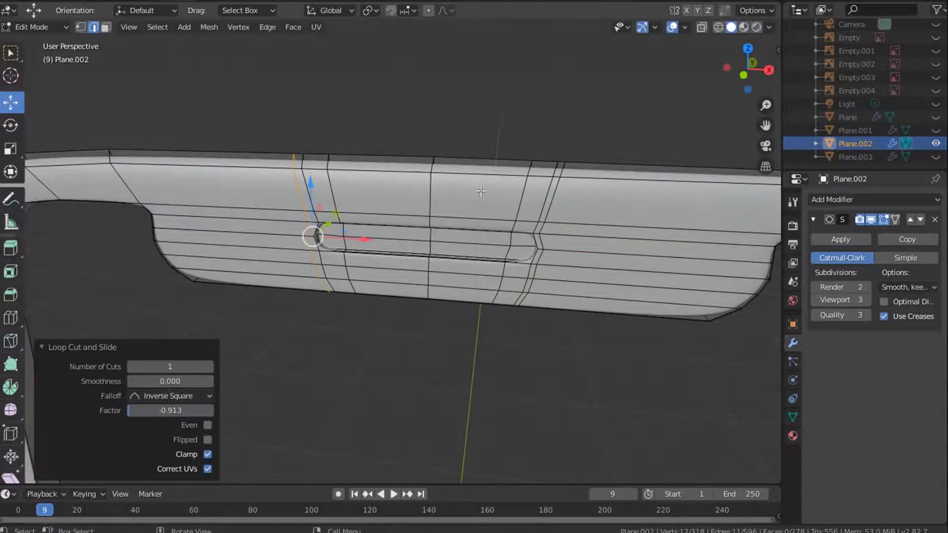
key("Tab")
key("ctrl+s")
Step: Show the front reference image in front view and add vertical loop cuts along both sides of the camera circle, the second at factor -0.209
key("grave")
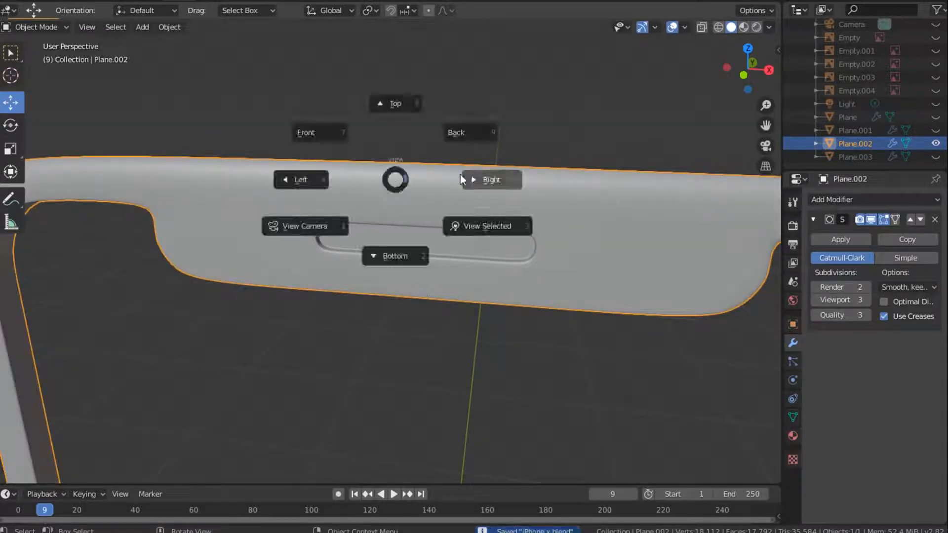
left_click(349, 133)
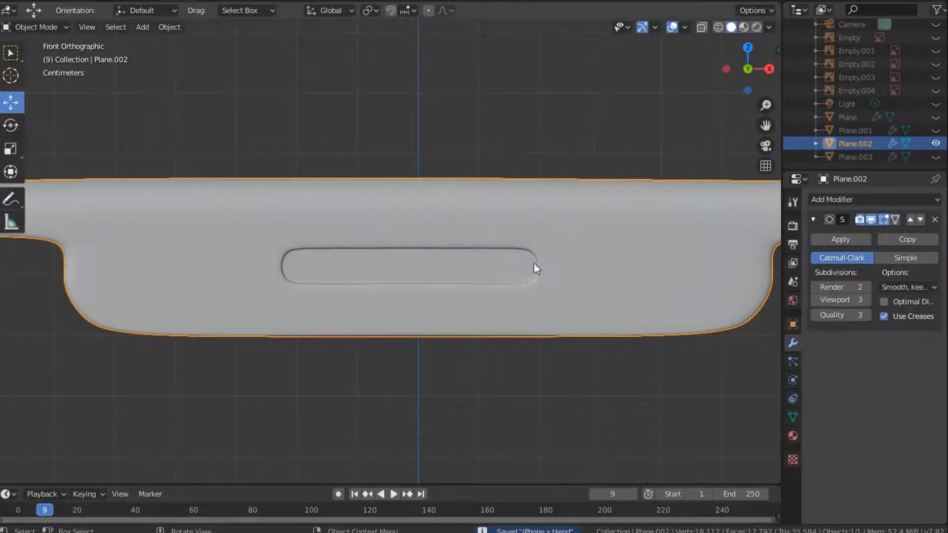
left_click(935, 38)
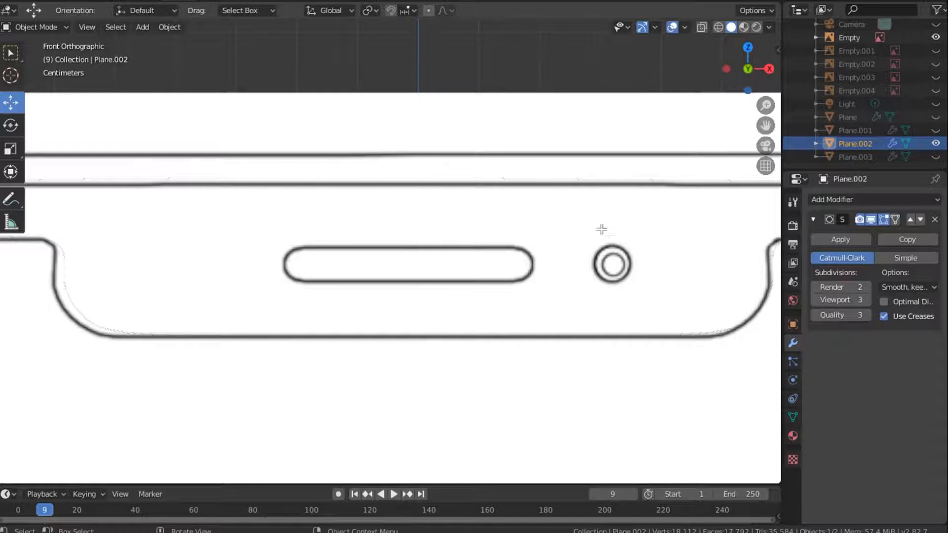
key("Tab")
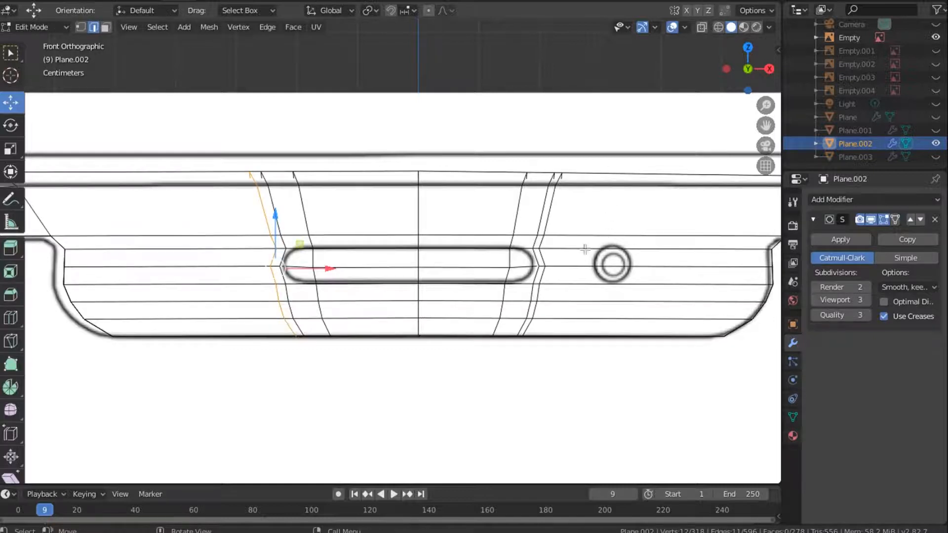
key("ctrl+r")
left_click(613, 290)
left_click(588, 282)
left_click(590, 280)
left_click(611, 269)
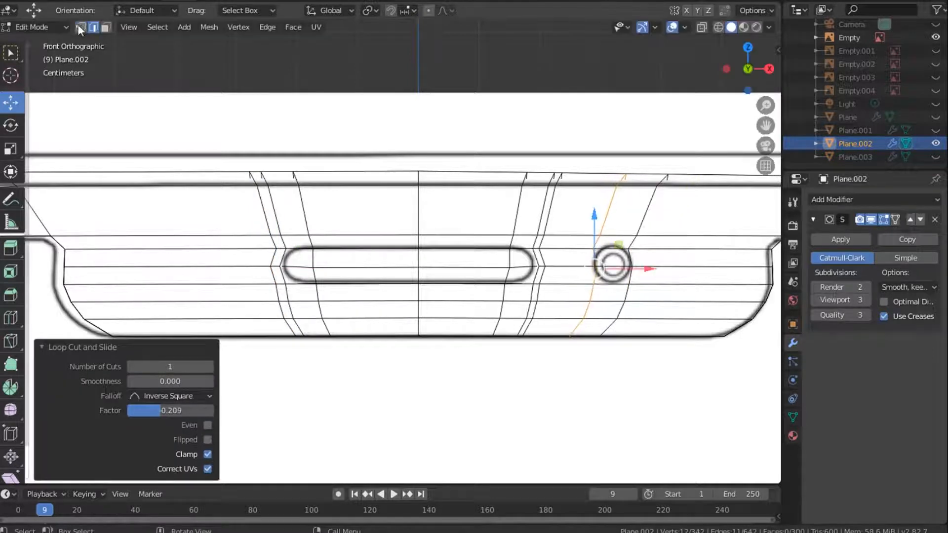
Step: Shift the vertices above and below the camera circle inward along X to form a hexagon matching the reference circle
left_click(594, 285)
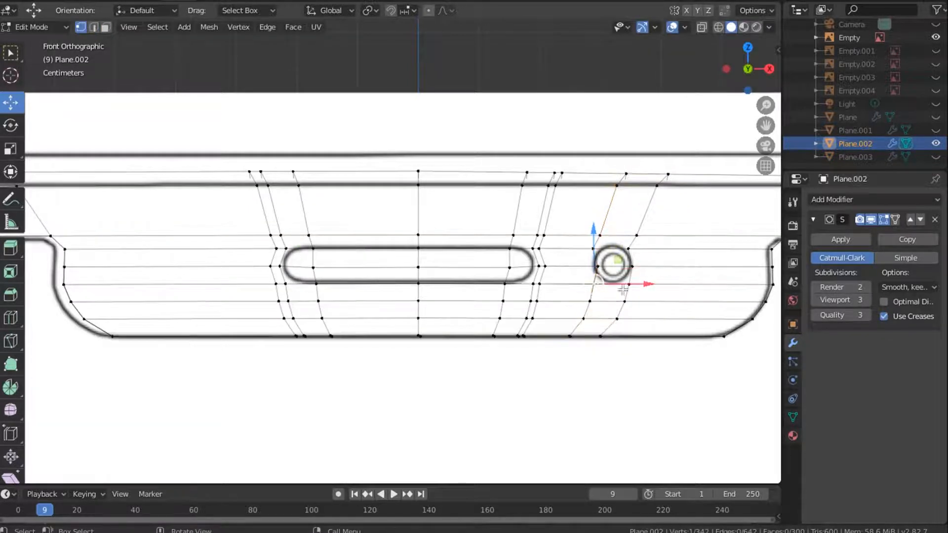
key("g")
key("x")
left_click(650, 285)
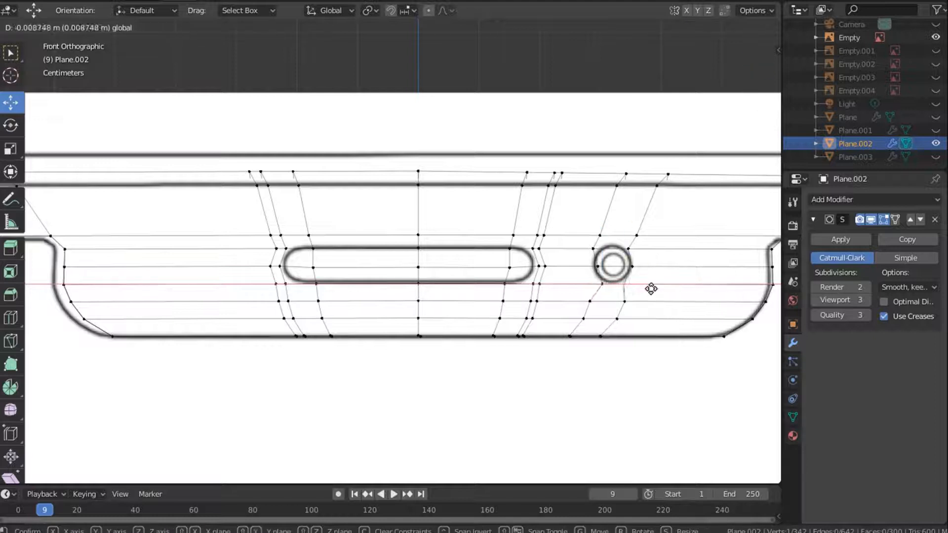
left_click(630, 250)
key("g")
key("x")
left_click(613, 267)
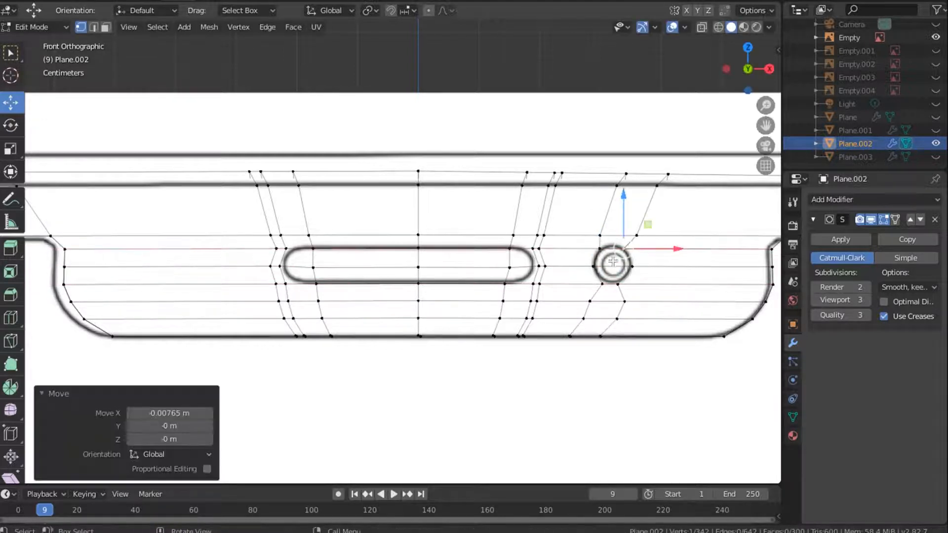
left_click(617, 285)
key("g")
key("x")
left_click(617, 267)
left_click(605, 255)
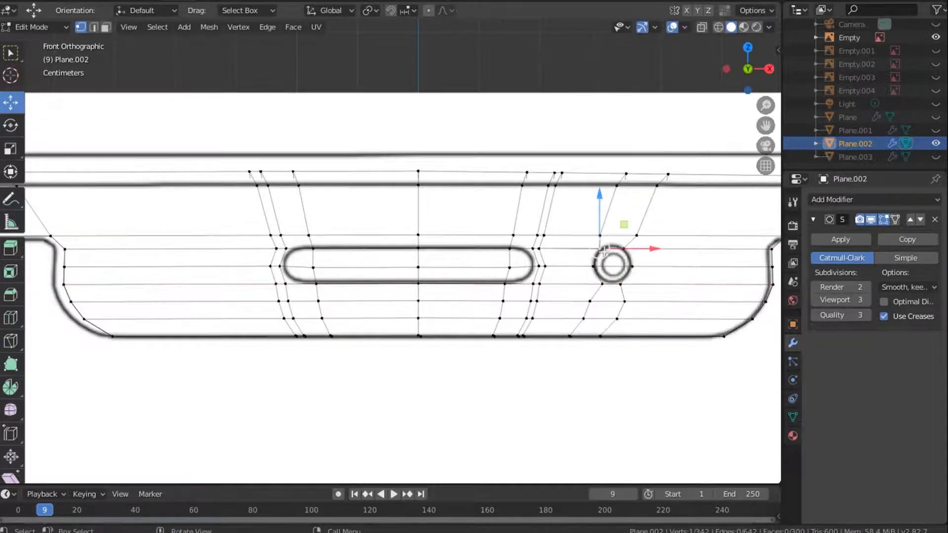
Step: Duplicate the two faces inside the camera hexagon in place and hide the copy
left_click_drag(751, 83, 742, 74)
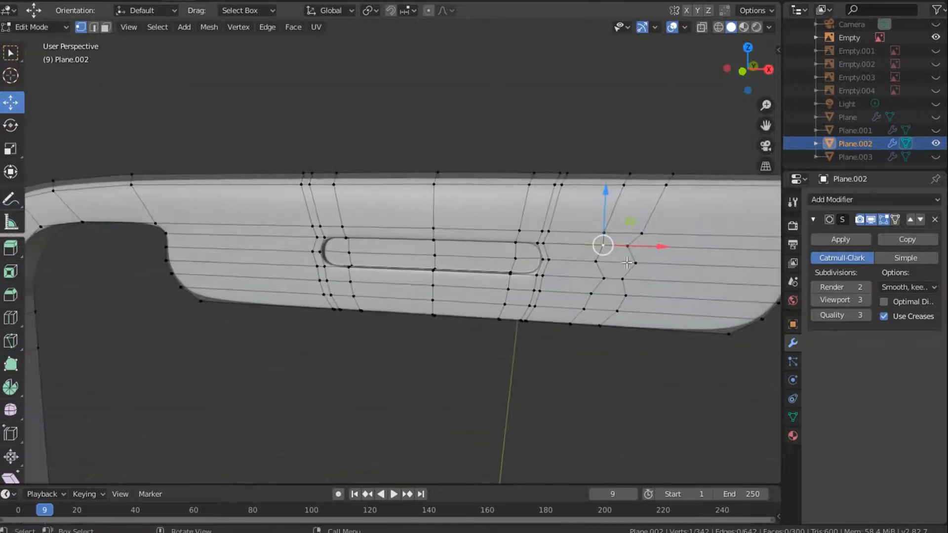
left_click(105, 28)
left_click(616, 254)
left_click(613, 270, "shift")
key("shift+d")
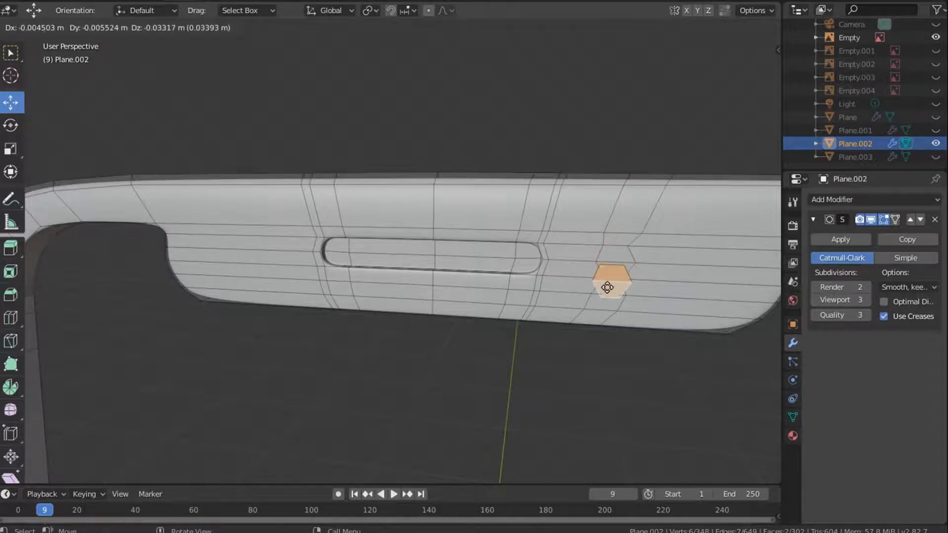
right_click(608, 287)
key("h")
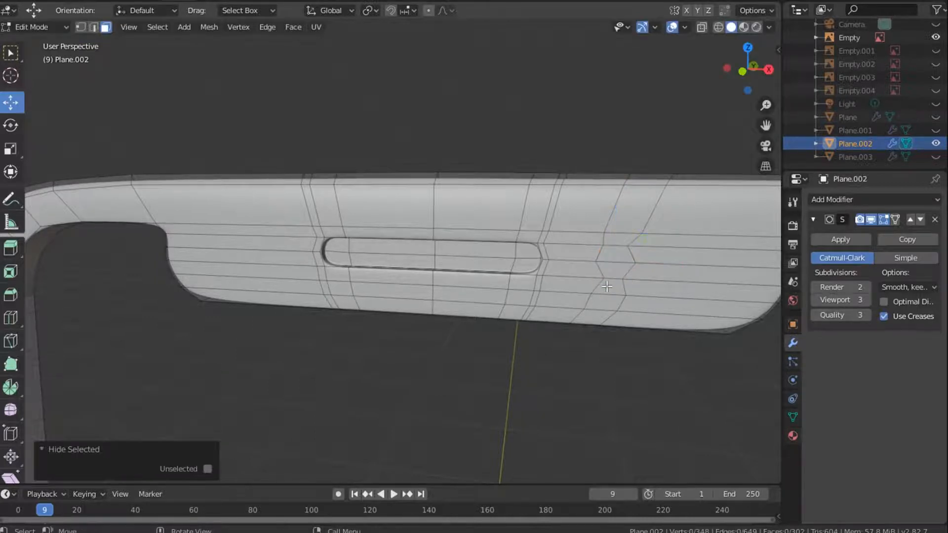
Step: Delete the two original faces inside the camera hexagon to open a hole
left_click(615, 259)
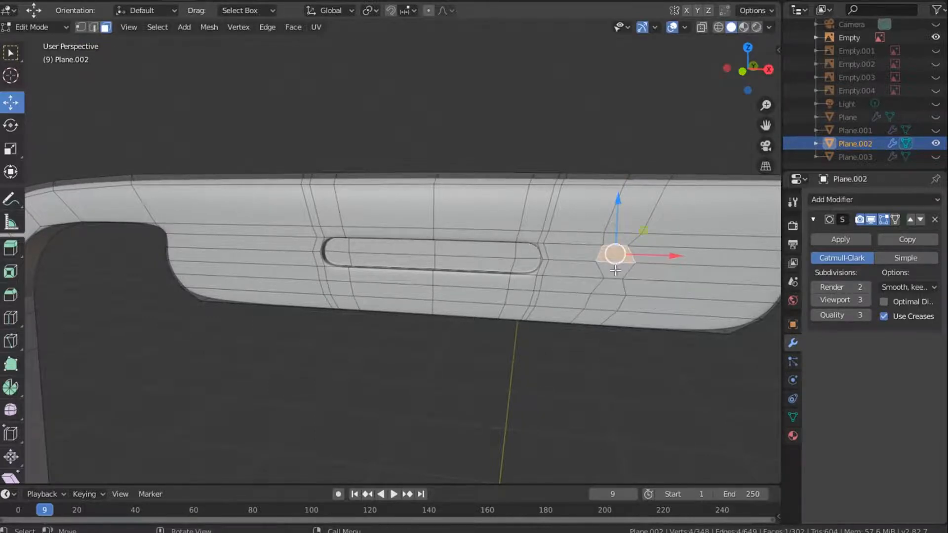
key("x")
left_click(615, 276)
Step: Extrude the camera hole's boundary edge loop 0.00203 m along global Y as a tight supporting edge
scroll(624, 261, "up", 2)
middle_click_drag(658, 277, 473, 248, "shift")
scroll(482, 251, "up", 1)
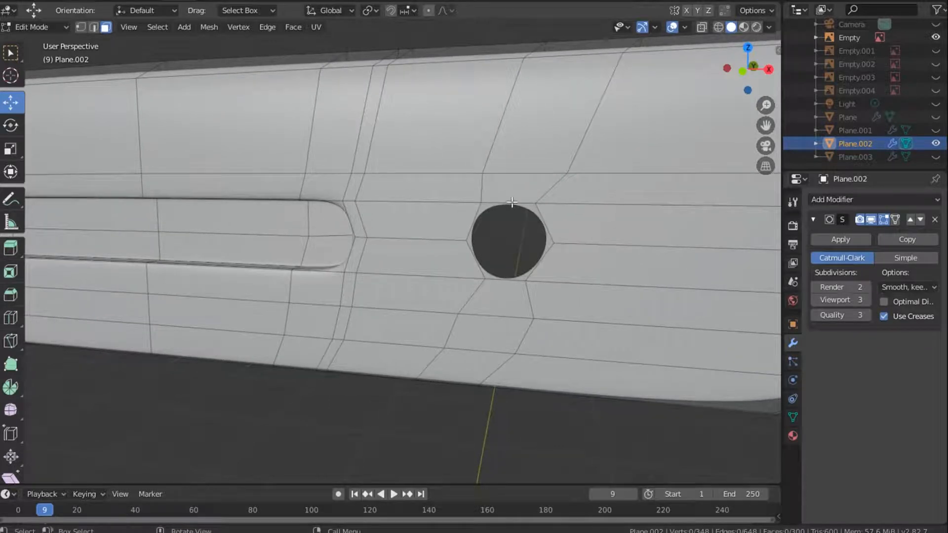
left_click(93, 28)
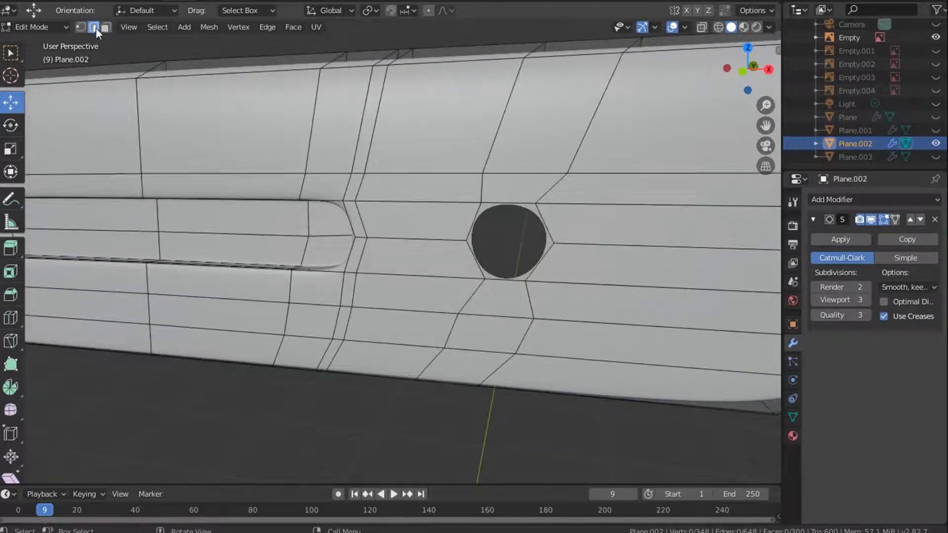
left_click(528, 201, "alt")
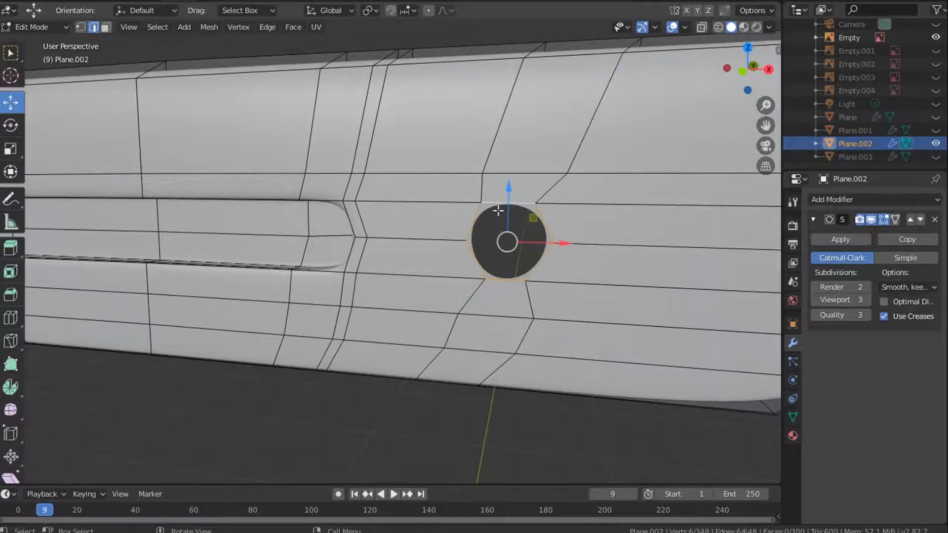
key("e")
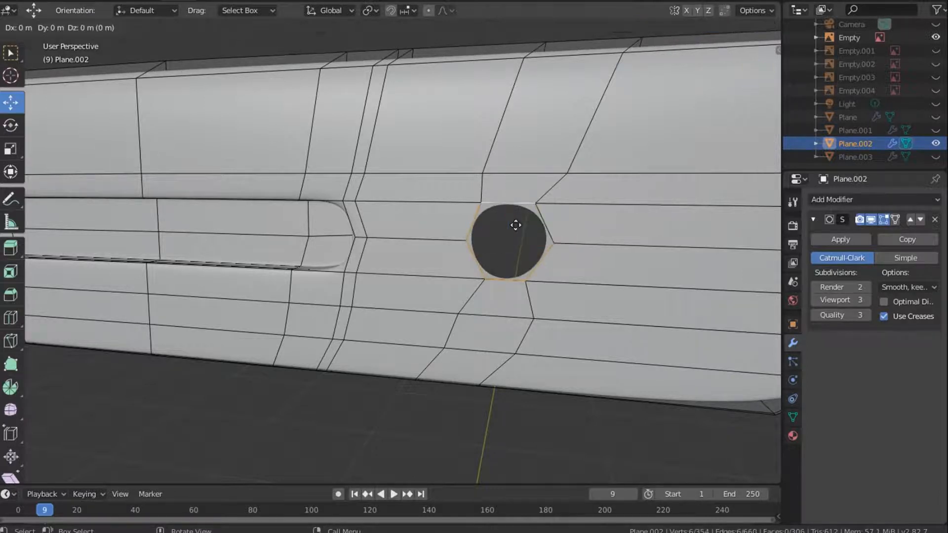
key("y")
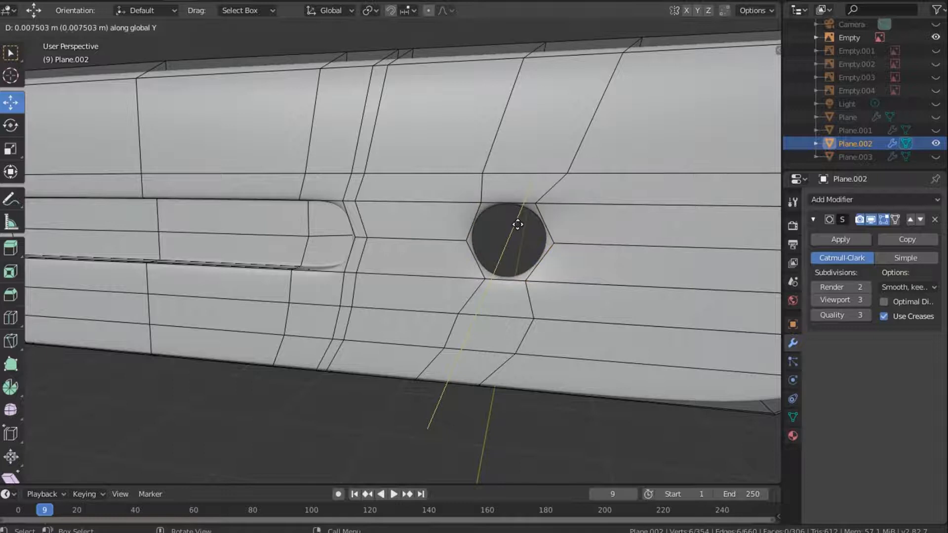
left_click(516, 225)
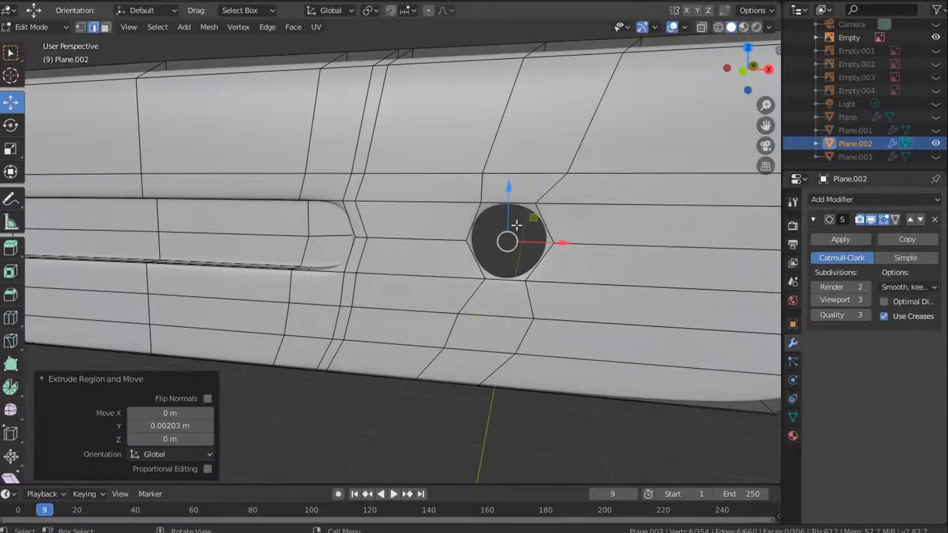
Step: Extrude the camera hole's edge loop again by 0.0533 m along global Y and save the file
key("e")
key("y")
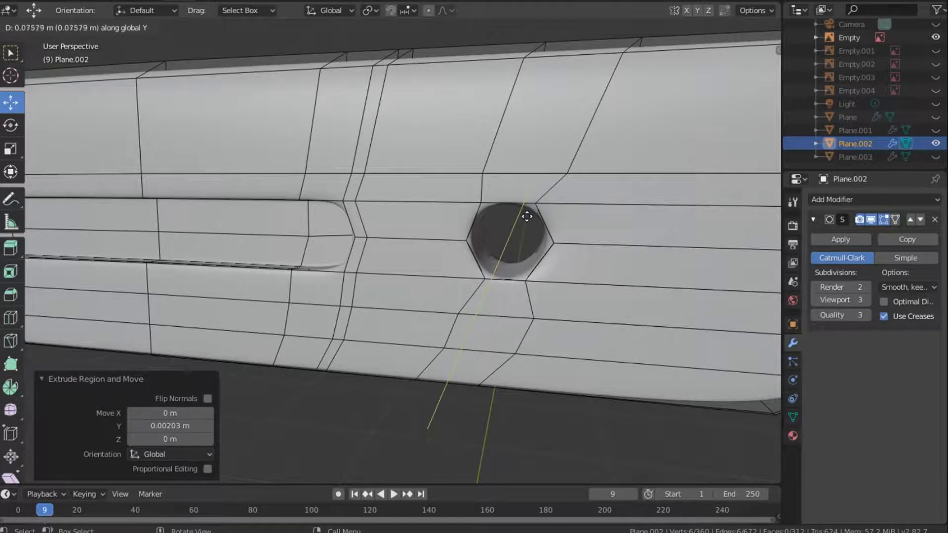
left_click(527, 216)
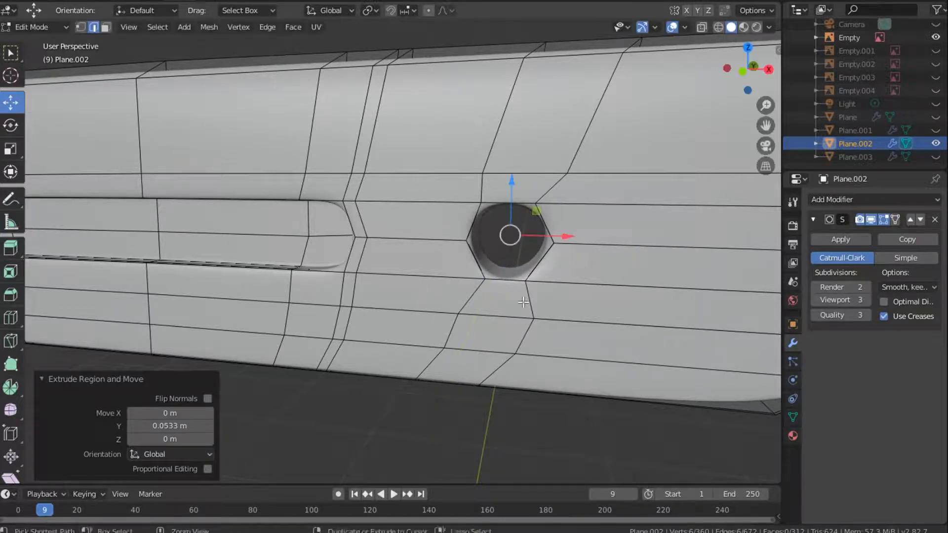
key("ctrl+s")
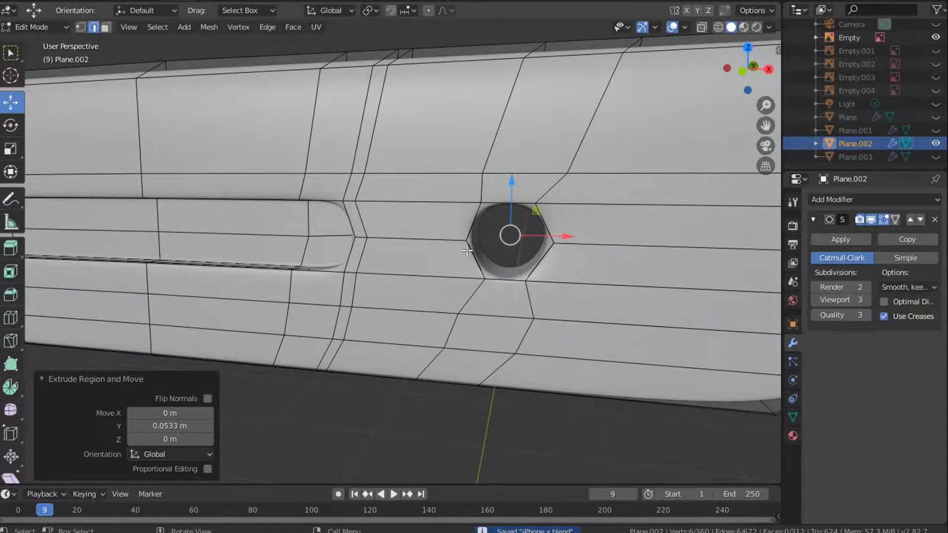
Step: Reveal the hidden camera faces and move them -0.00502 m along global Y
key("alt+h")
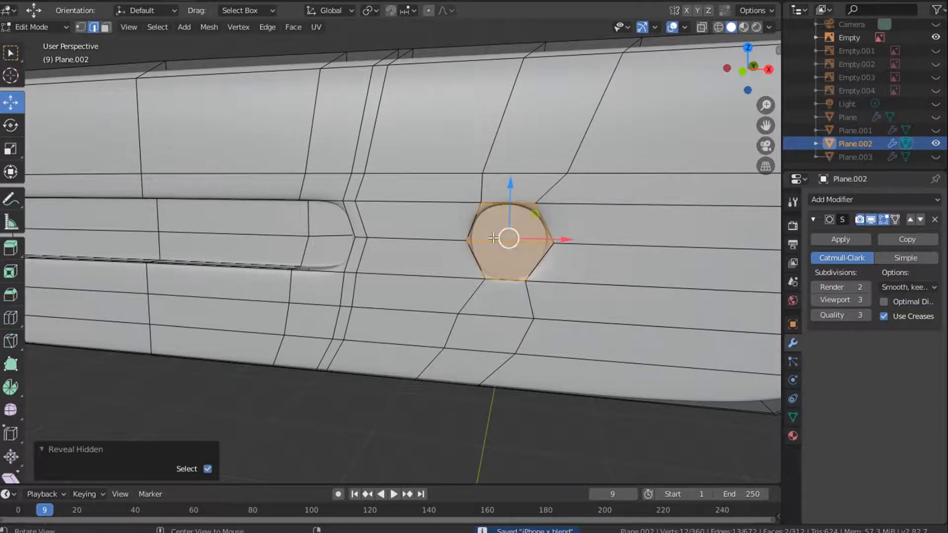
key("3")
left_click_drag(748, 69, 701, 78)
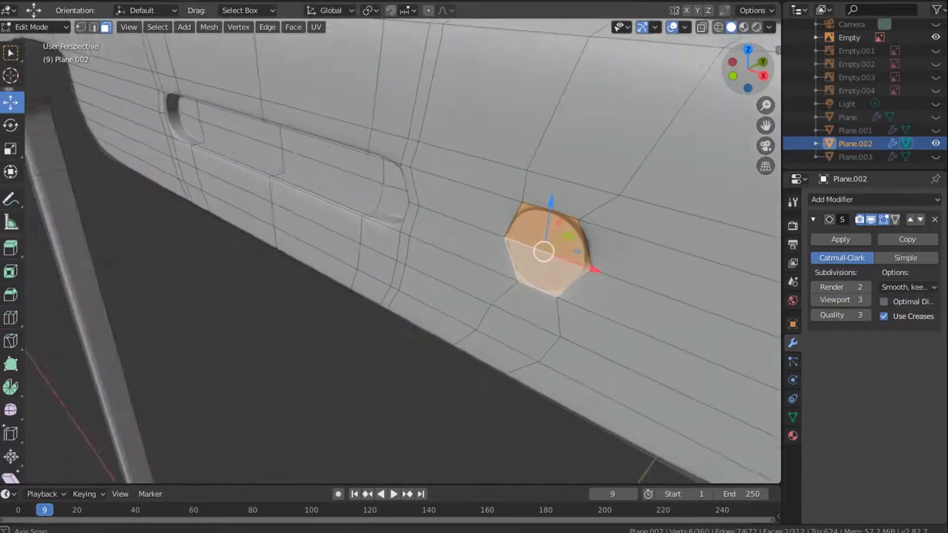
left_click(93, 27)
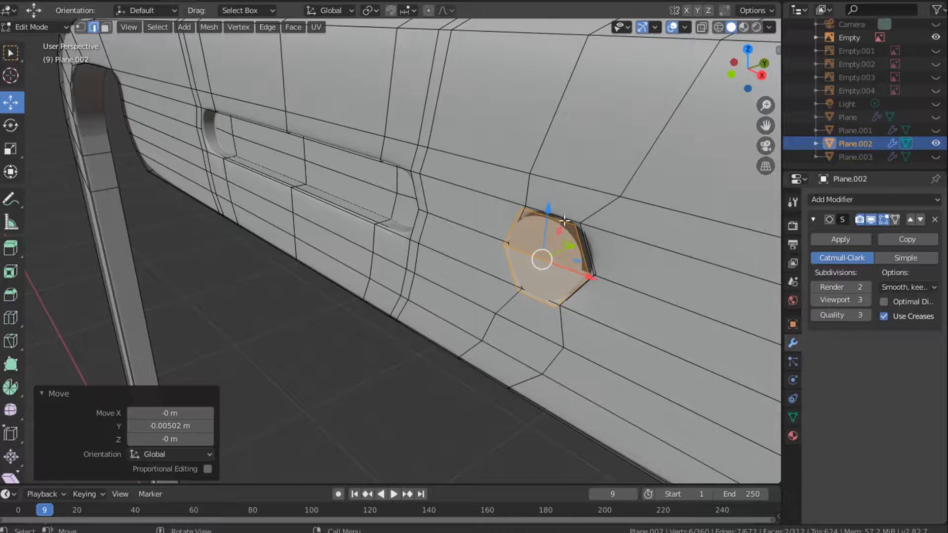
Step: Extrude the revealed camera disc's boundary edge loop twice, the second time by 0.018 m along global Y, to give it side walls
left_click(564, 220)
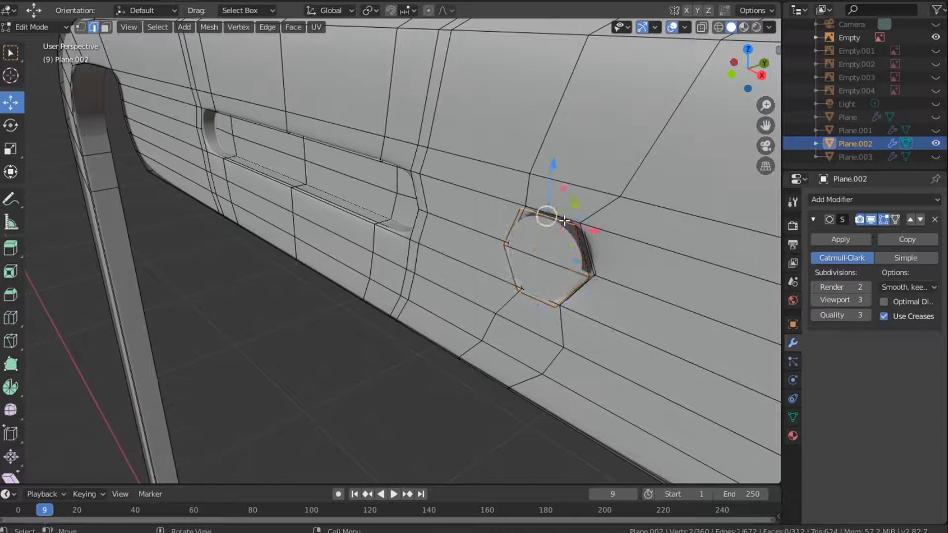
key("e")
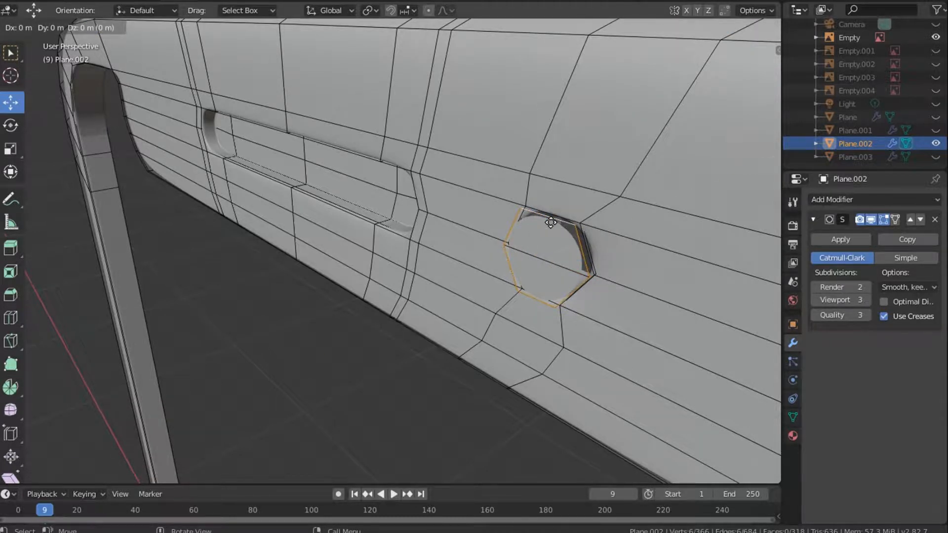
left_click(552, 220)
key("e")
key("y")
left_click(568, 239)
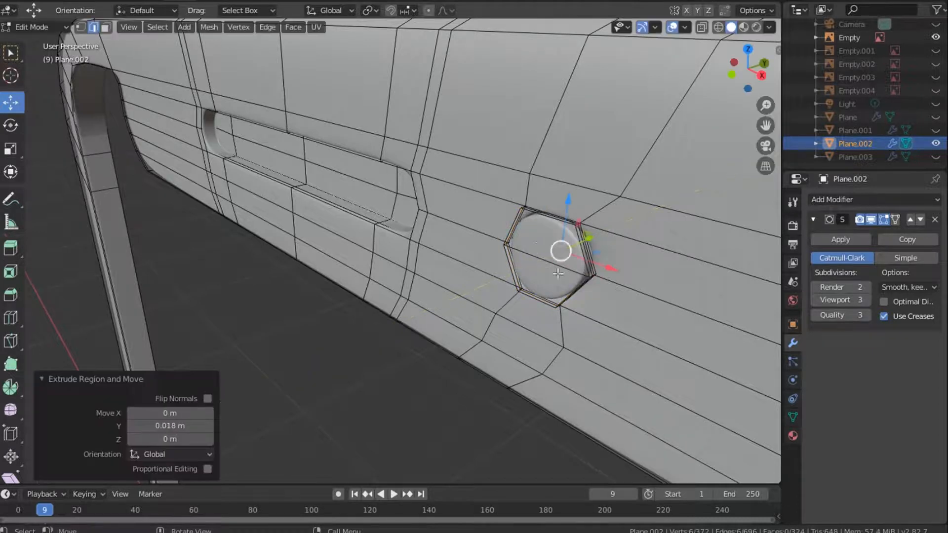
Step: Inset the two front faces of the camera disc with a thickness of 0.004314 m
left_click(541, 244)
left_click(105, 26)
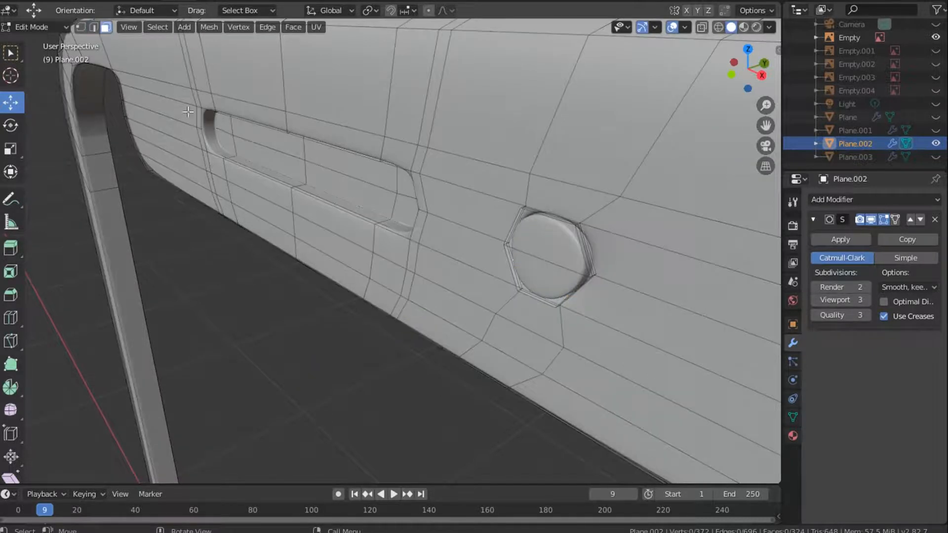
left_click(559, 261)
left_click(545, 273, "shift")
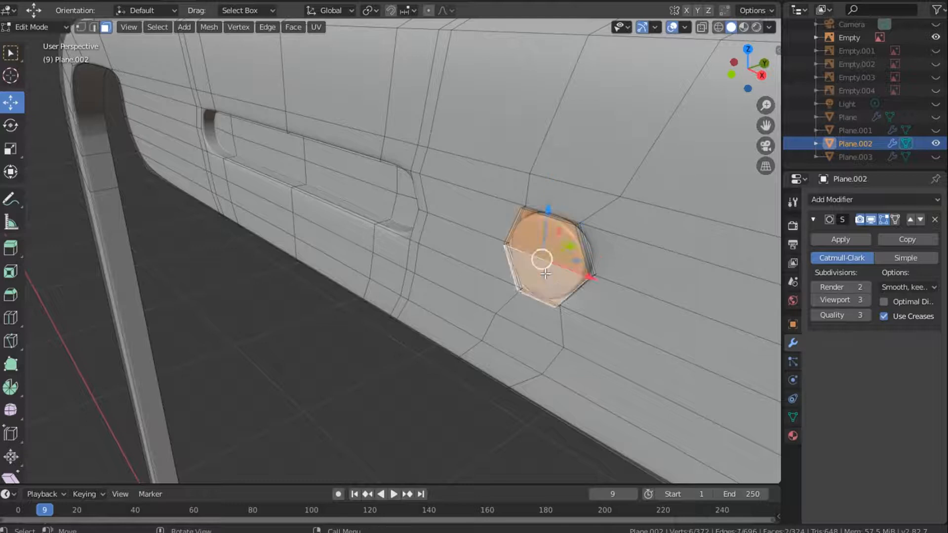
key("i")
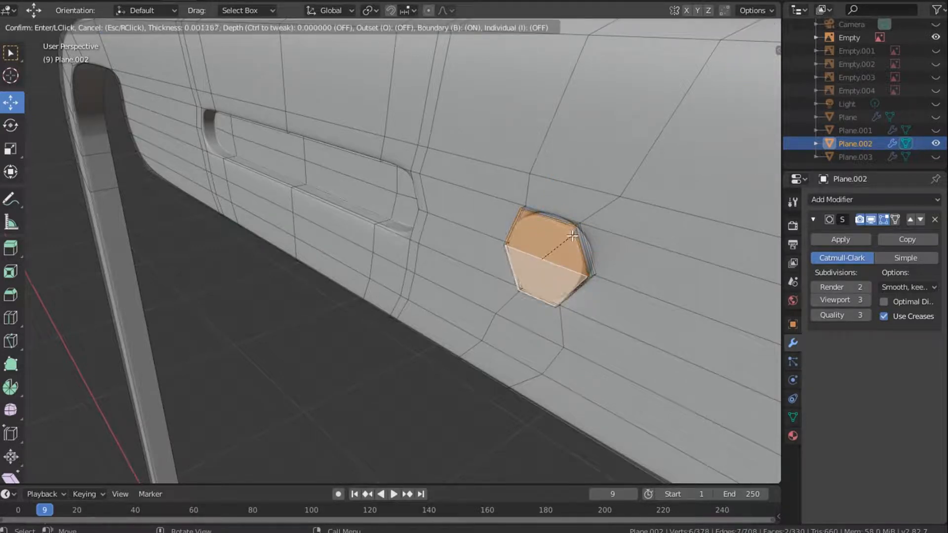
left_click(572, 239)
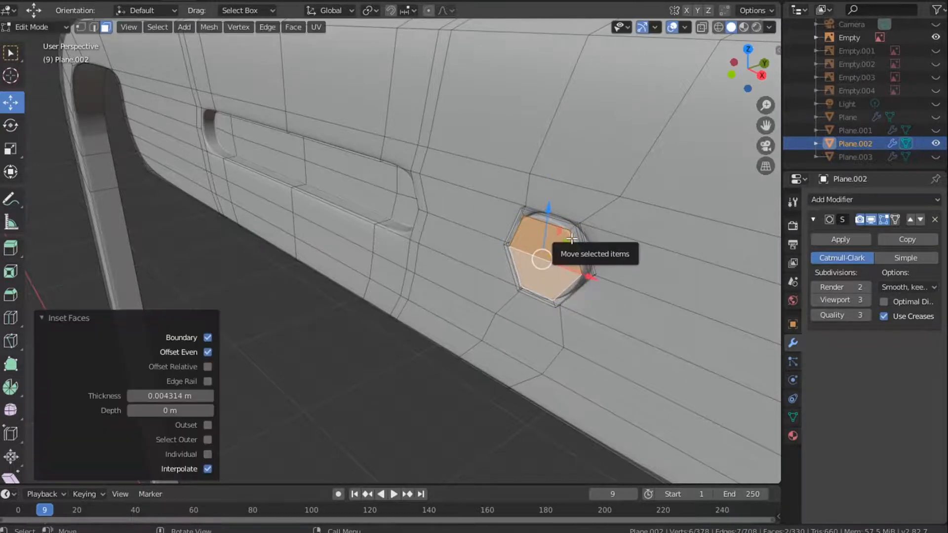
Step: Extrude the inset camera faces and scale the extrusion to 0.899 on all axes to shape the inner ring
key("e")
key("y")
right_click(572, 239)
key("e")
key("y")
right_click(567, 252)
left_click_drag(574, 247, 578, 245)
key("e")
left_click(569, 246)
key("e")
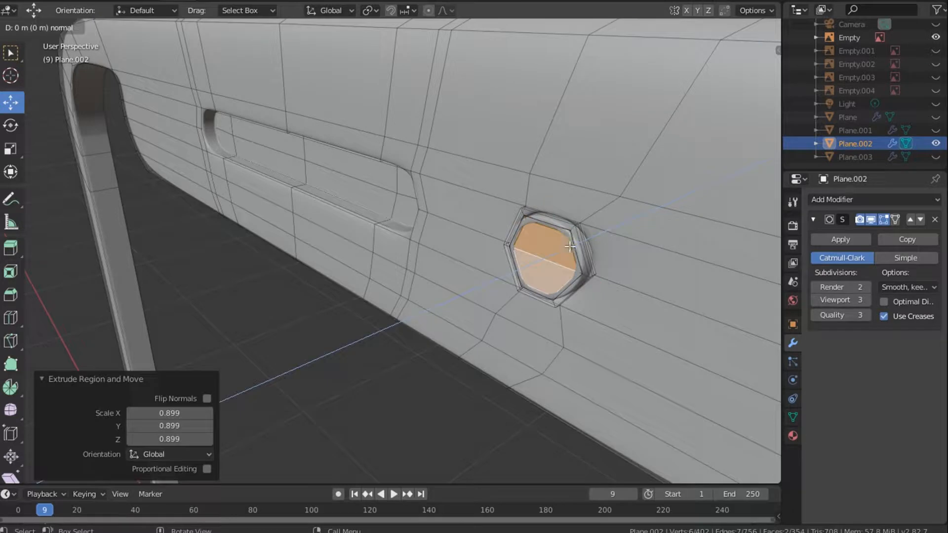
right_click(569, 248)
Step: Examine the smoothed camera disc in perspective and compare its outline with the front reference image
key("Tab")
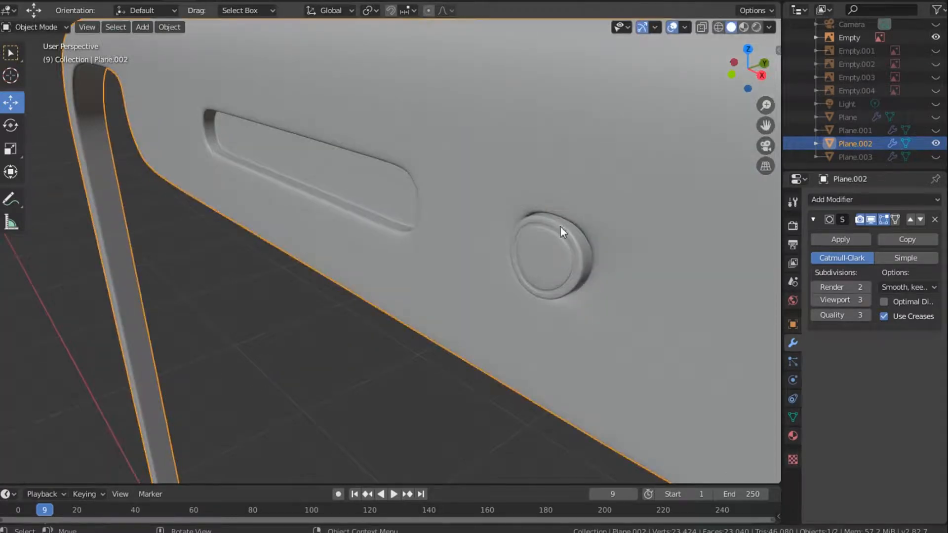
middle_click_drag(534, 280, 502, 339)
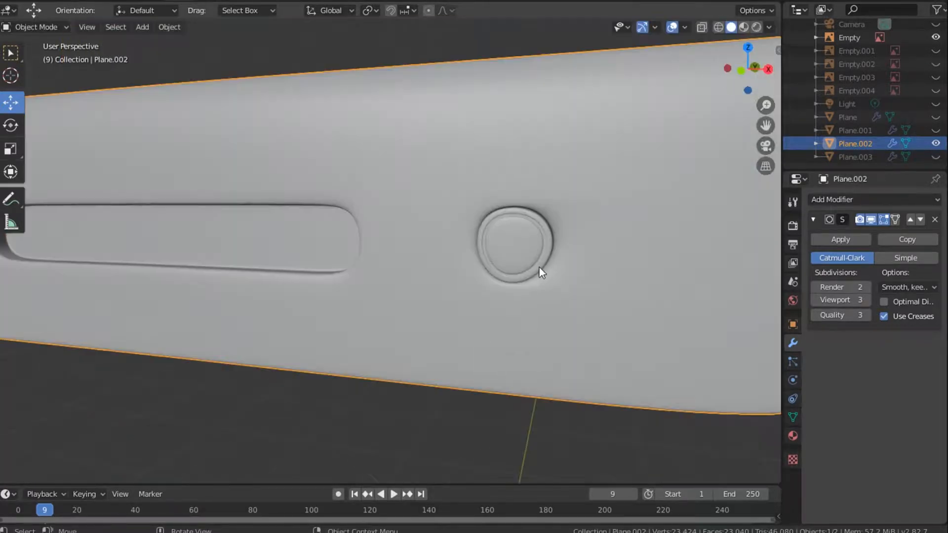
scroll(539, 268, "up", 1)
middle_click_drag(526, 240, 487, 265, "shift")
scroll(512, 253, "up", 2)
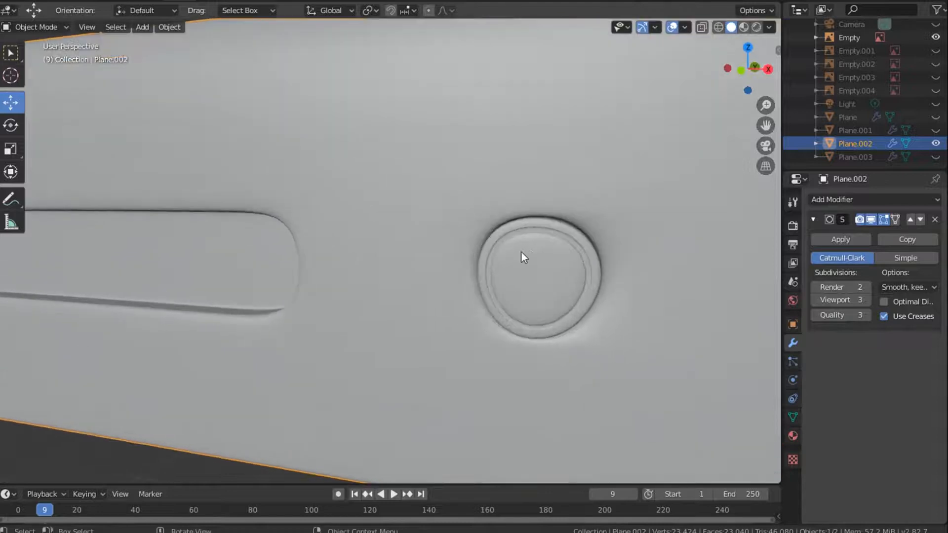
key("Tab")
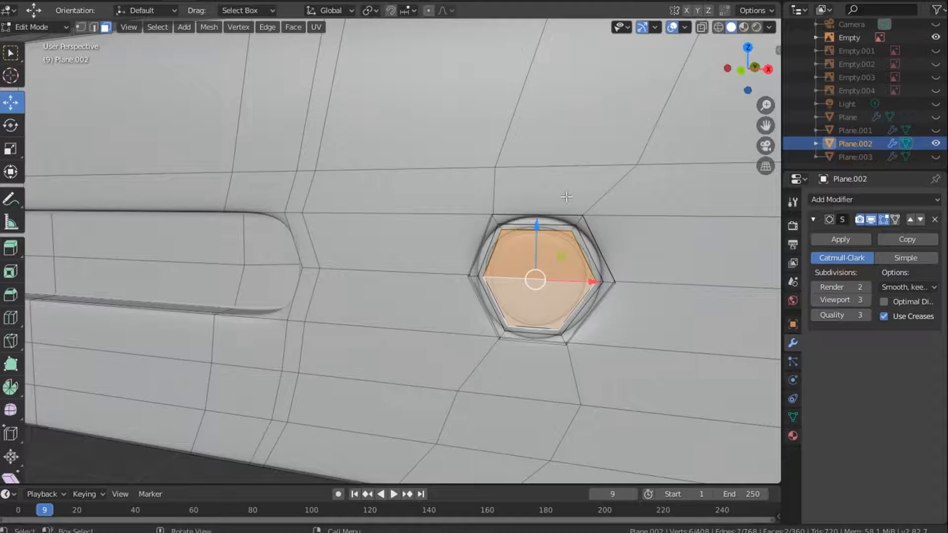
key("grave")
left_click(364, 181)
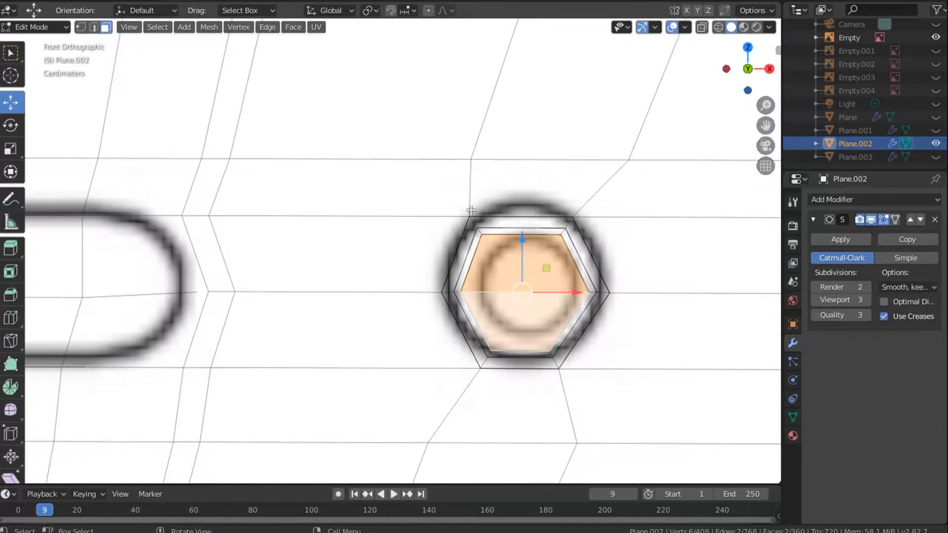
left_click_drag(739, 80, 730, 87)
key("Tab")
key("Tab")
Step: Add a centred vertical loop cut through the camera disc and raise its top middle vertices to round the outline
key("ctrl+r")
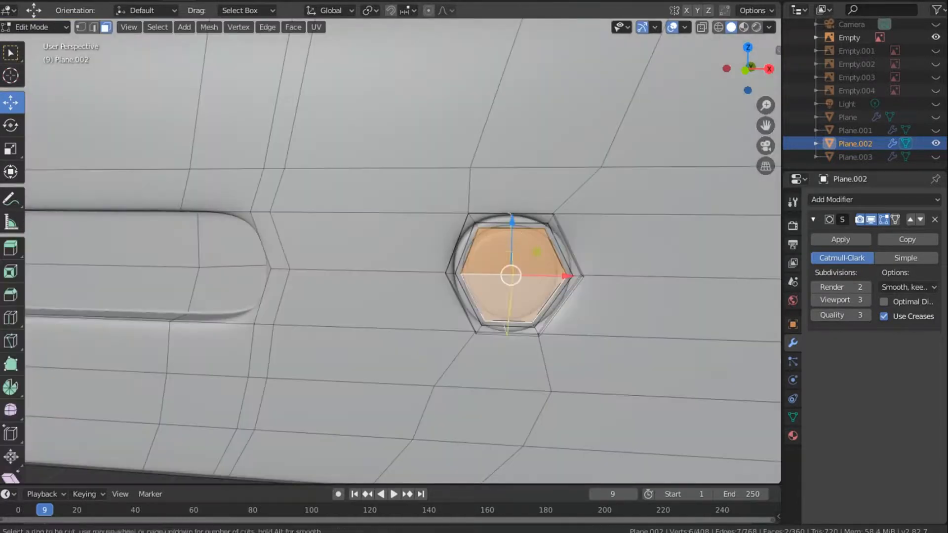
left_click(528, 242)
right_click(528, 242)
left_click(701, 27)
left_click_drag(499, 188, 524, 250)
key("g")
left_click(523, 216)
key("Tab")
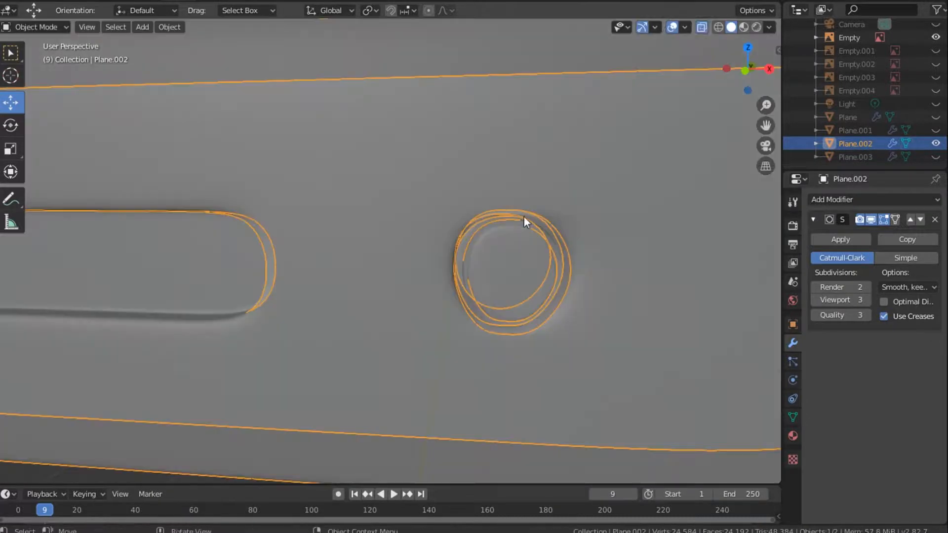
Step: Move the upper-left and lower-left vertex groups of the camera outline to make its left half rounder
left_click(701, 27)
key("Tab")
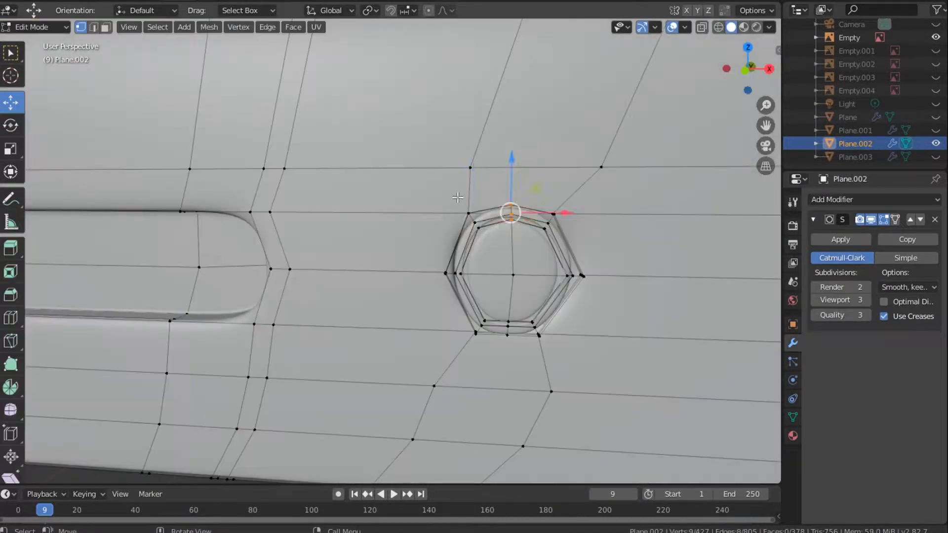
left_click(700, 28)
left_click_drag(457, 201, 481, 235)
key("g")
left_click(464, 255)
key("Tab")
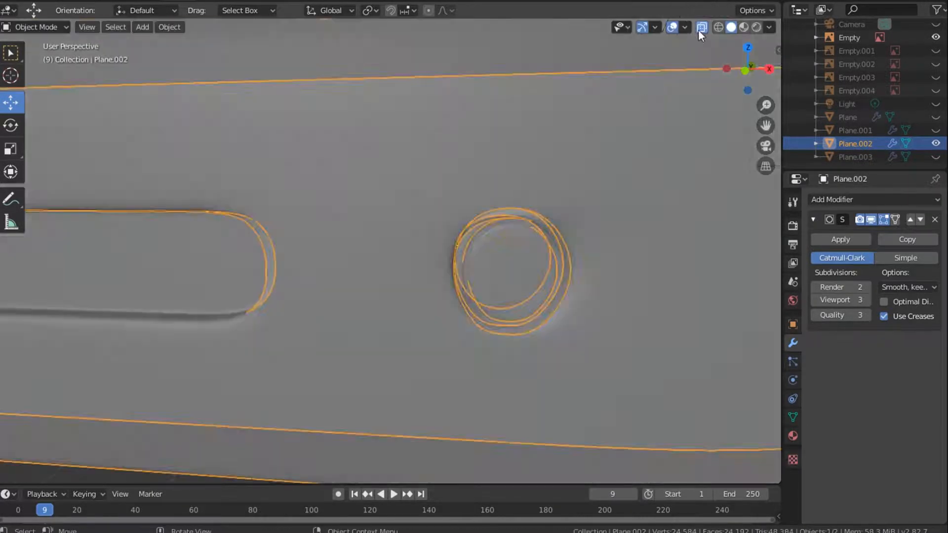
left_click(699, 28)
key("Tab")
left_click_drag(468, 310, 493, 336)
left_click(701, 27)
left_click(702, 27)
key("g")
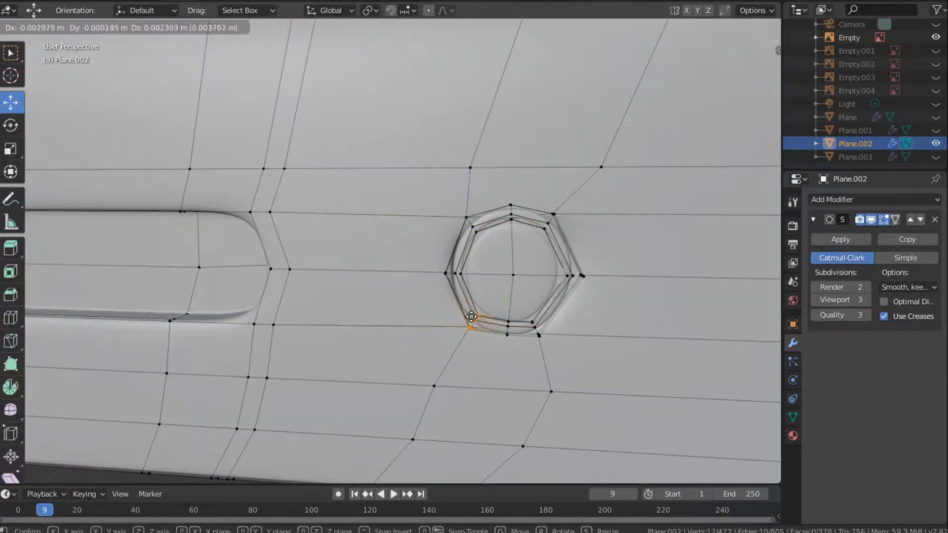
left_click(537, 320)
Step: Move the lower-right and bottom middle vertex groups of the camera outline to round its lower half
left_click(699, 28)
left_click_drag(523, 303, 557, 341)
key("g")
left_click(548, 320)
middle_click_drag(548, 321, 587, 342)
key("Tab")
key("Tab")
left_click_drag(548, 319, 524, 360)
left_click_drag(538, 288, 538, 290)
left_click(538, 290)
key("Tab")
key("Tab")
Step: Adjust the upper-right vertices of the camera outline outward, then refine their position for a rounder curve
left_click(583, 224)
key("g")
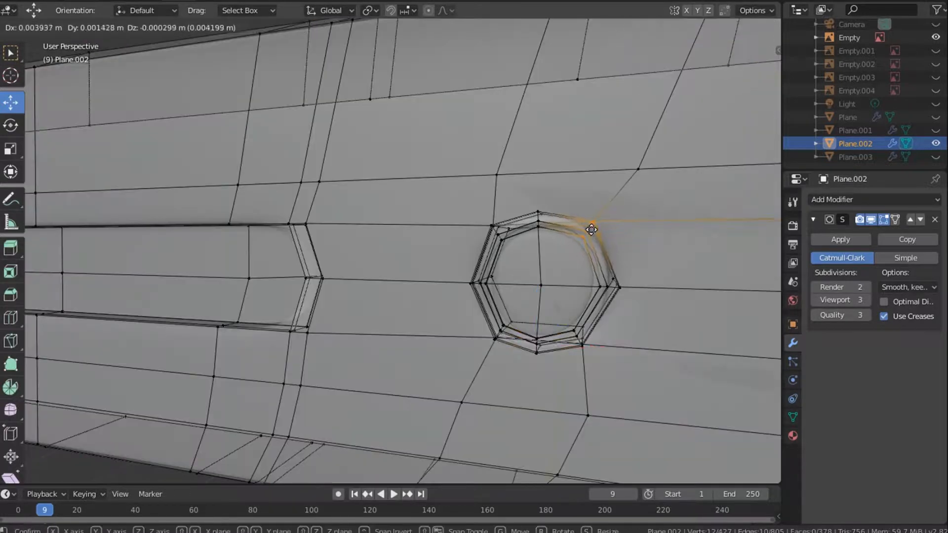
left_click(592, 230)
key("Tab")
key("Tab")
key("Tab")
key("Tab")
left_click(592, 232)
key("Tab")
key("Tab")
key("g")
left_click(586, 234)
key("Tab")
key("Tab")
Step: Move the camera outline's rightmost vertices inward and shift its top middle vertices to even out the circle
left_click_drag(626, 300, 579, 277)
key("alt+z")
key("g")
left_click(610, 287)
key("Tab")
key("Tab")
left_click(539, 219)
key("g")
left_click(543, 220)
key("Tab")
key("Tab")
Step: Reposition the camera's upper-right vertices and move the lower-right ones by 0.000843 m in X, 0.000325 m in Y and 0.0012 m in Z
left_click(701, 27)
left_click(701, 27)
left_click_drag(612, 210, 574, 248)
key("g")
left_click(588, 236)
key("alt+z")
key("Tab")
key("Tab")
key("alt+z")
left_click_drag(558, 310, 604, 358)
key("g")
left_click(582, 334)
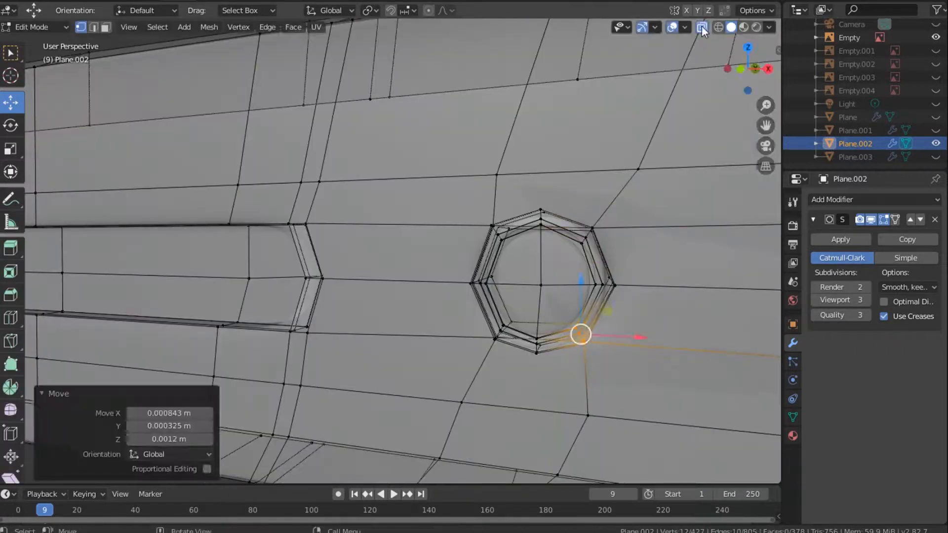
left_click(702, 27)
Step: Select the camera disc's four centre faces, expand the selection to the surrounding rings, and scale the disc
key("Tab")
scroll(486, 252, "down", 5)
scroll(469, 277, "up", 3)
left_click_drag(748, 68, 767, 51)
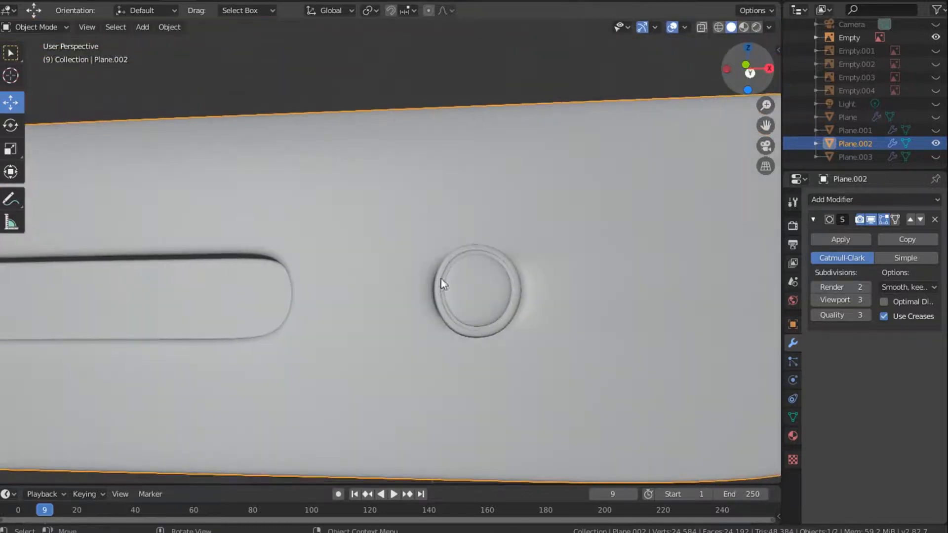
key("Tab")
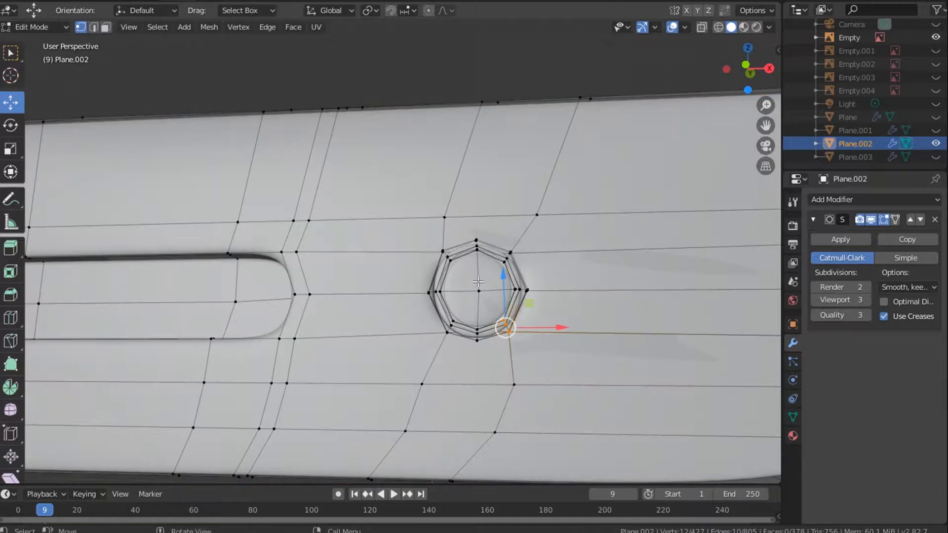
left_click(93, 27)
left_click(106, 27)
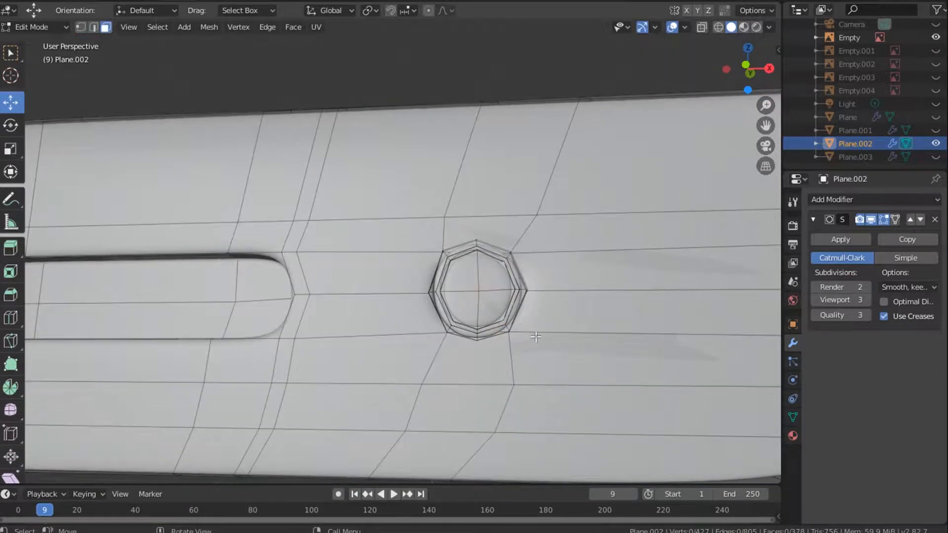
left_click(472, 280, "shift")
left_click(462, 308, "shift")
left_click(496, 304, "shift")
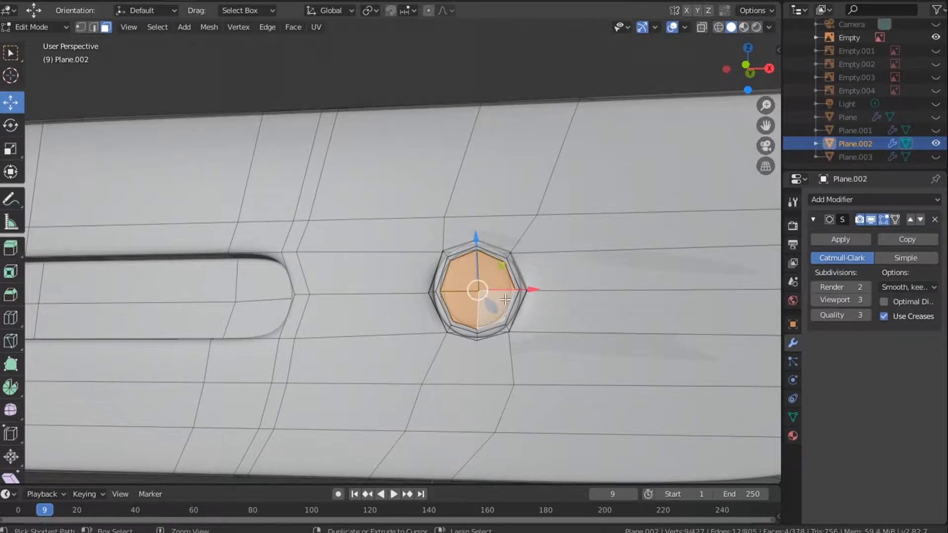
key("ctrl+KP_Add")
key("s")
left_click(667, 123)
key("Tab")
Step: Add a supporting loop cut close to each side of the camera hole, sliding the first to factor -0.941
left_click_drag(756, 58, 731, 129)
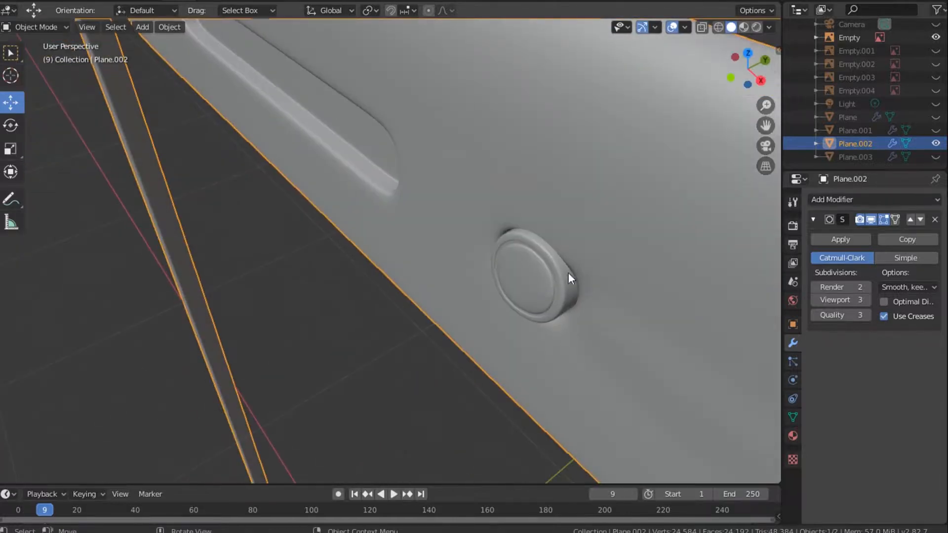
key("Tab")
key("ctrl+r")
left_click(515, 154)
left_click(633, 254)
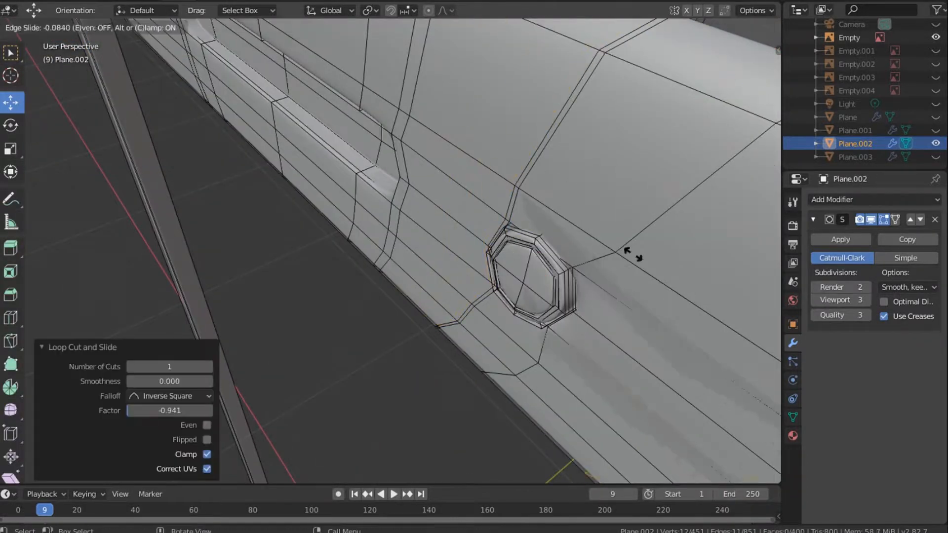
left_click(582, 271)
key("Tab")
Step: Select the camera disc by expanding from its centre faces and hide it to expose the hole
middle_click_drag(434, 306, 493, 273)
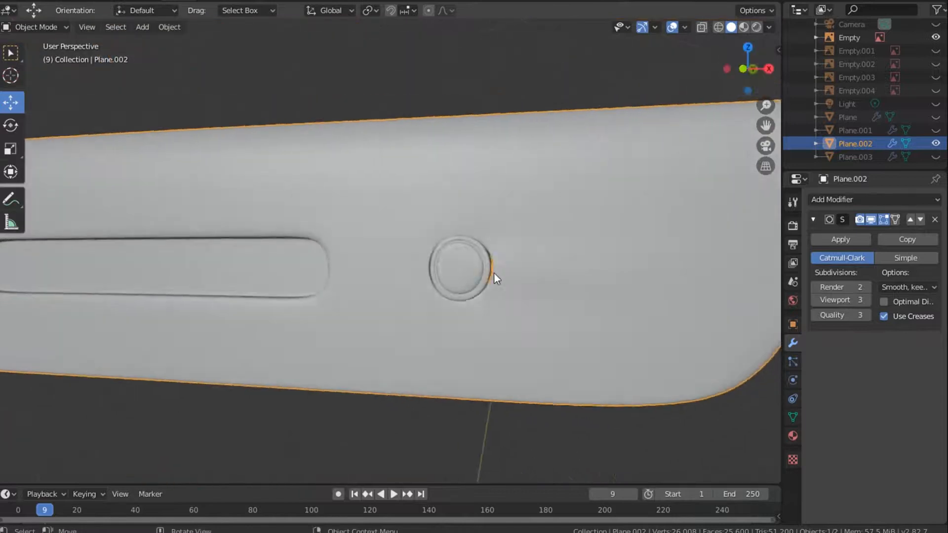
scroll(494, 272, "up", 3)
key("Tab")
left_click(514, 273)
left_click(105, 27)
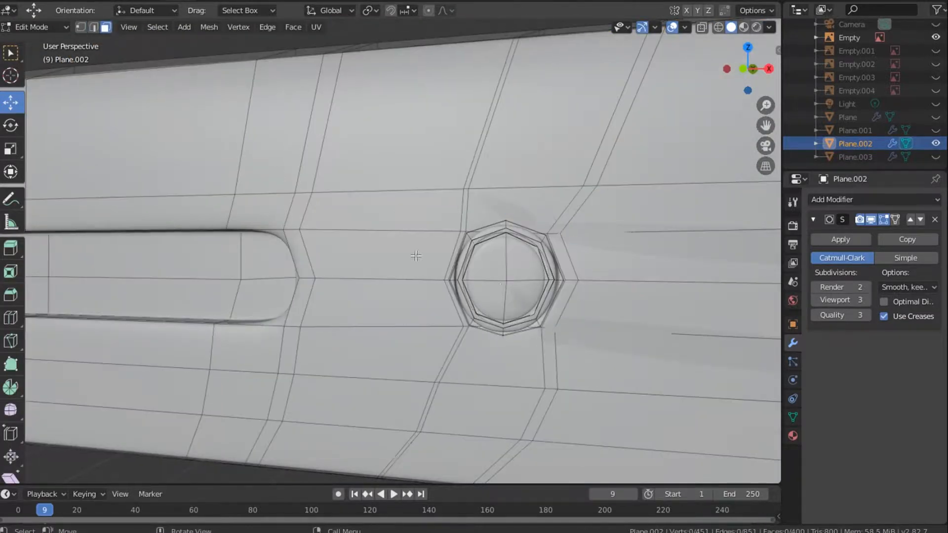
left_click(493, 265)
key("ctrl+KP_Add")
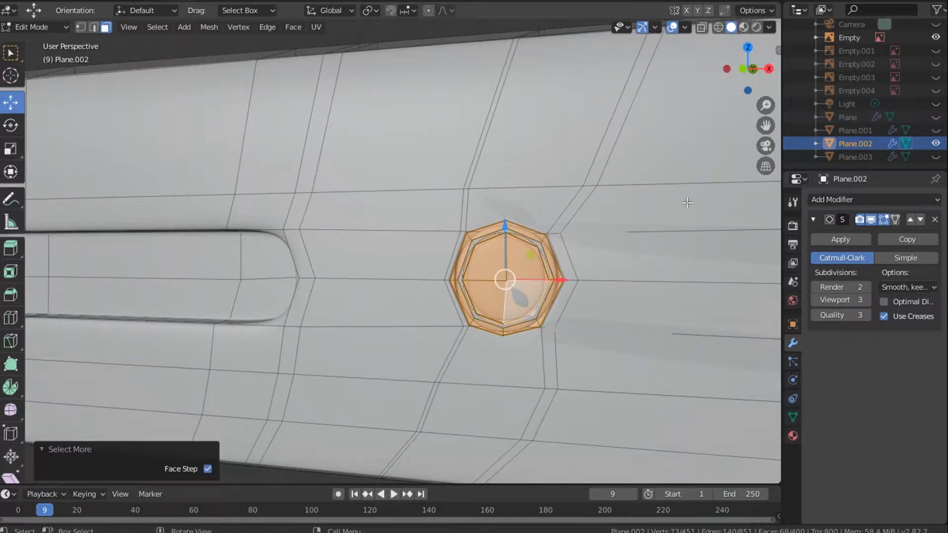
key("h")
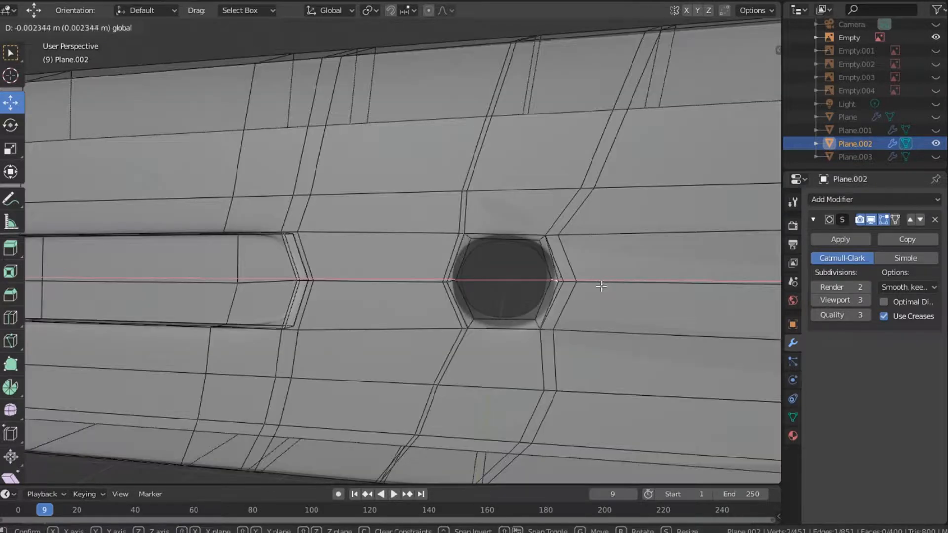
Step: Move the camera hole's middle right edge by -0.00234 m and its middle left edge by about 0.0037 m along X
left_click(602, 285)
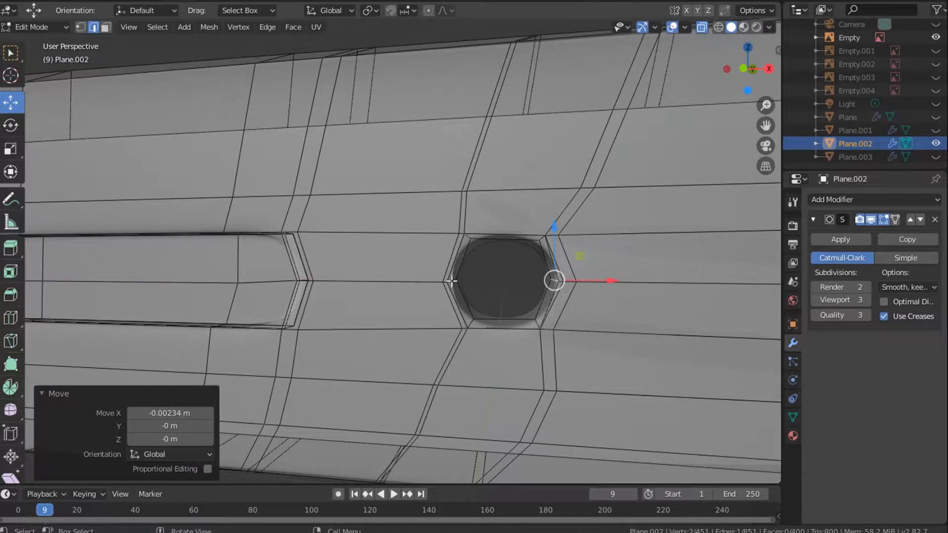
key("g")
key("x")
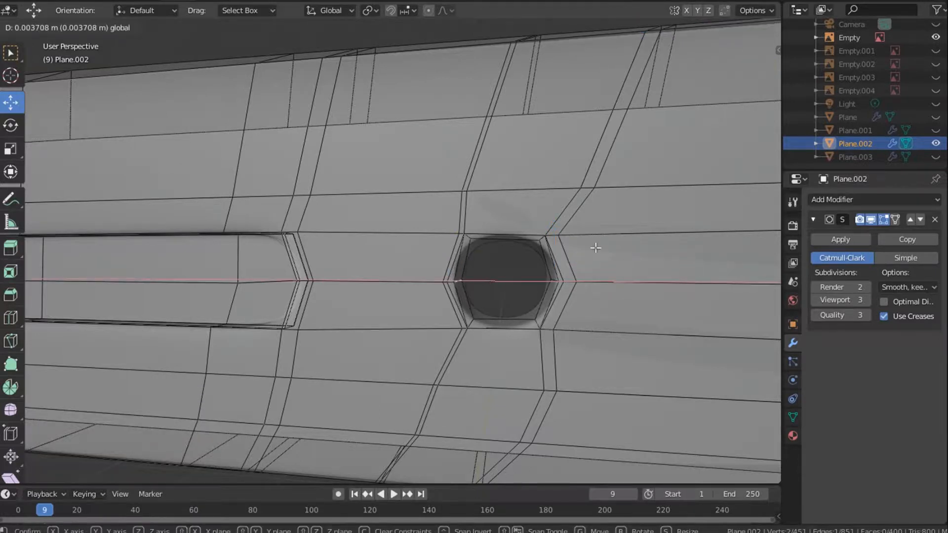
left_click(596, 248)
key("Tab")
scroll(446, 290, "down", 6)
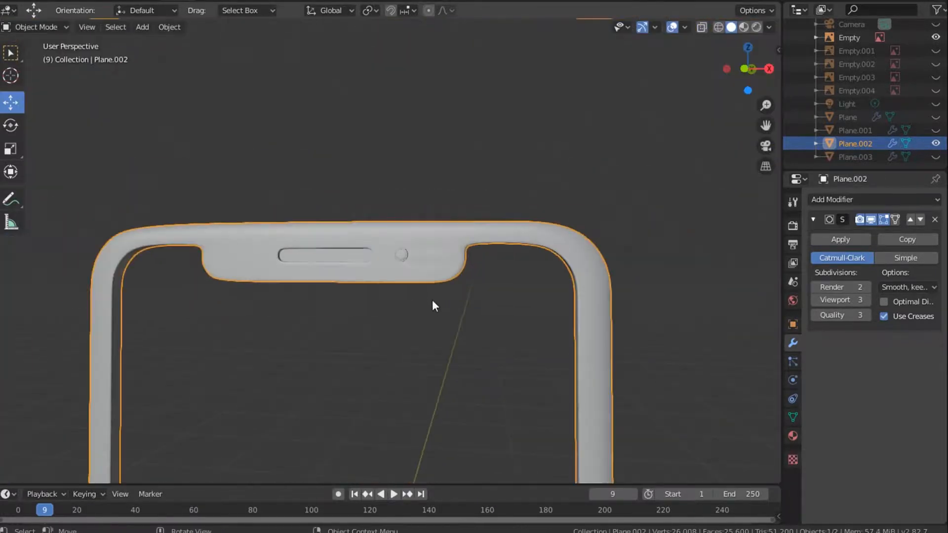
scroll(433, 309, "down", 2)
scroll(443, 328, "down", 3)
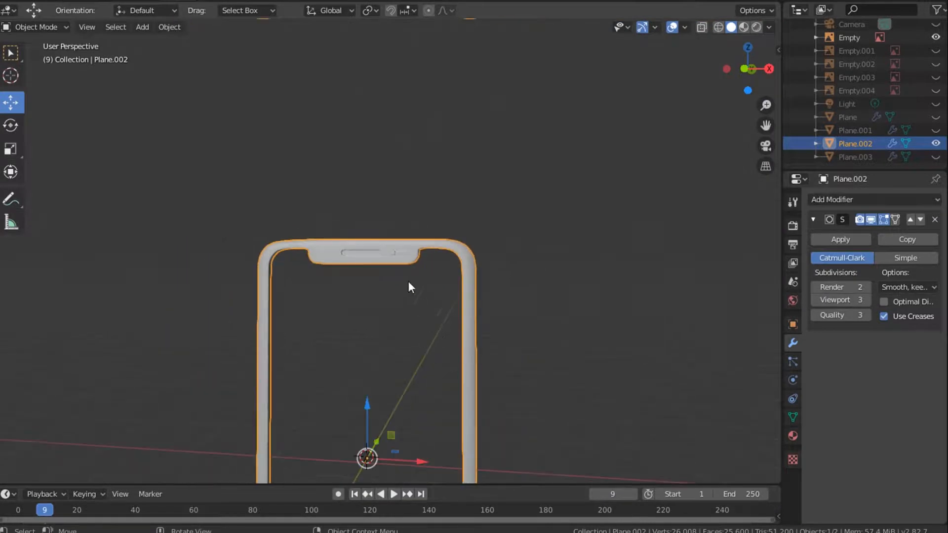
scroll(395, 267, "up", 8)
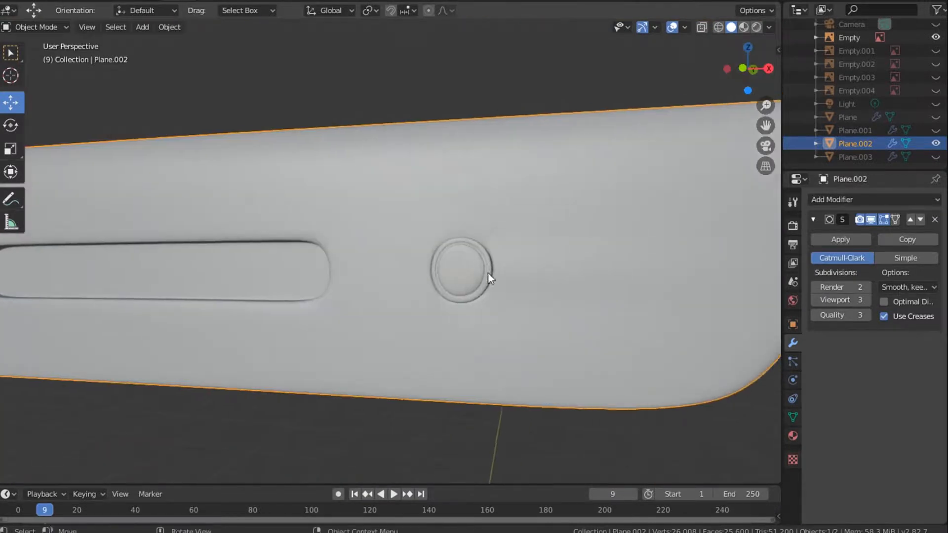
Step: With see-through display on, nudge the edge on the left side of the camera hole slightly along X
key("Tab")
left_click(522, 303)
scroll(630, 106, "up", 2)
middle_click_drag(629, 107, 642, 128)
key("alt+z")
left_click(482, 258)
left_click_drag(525, 255, 521, 255)
middle_click_drag(521, 256, 487, 261)
left_click(486, 262)
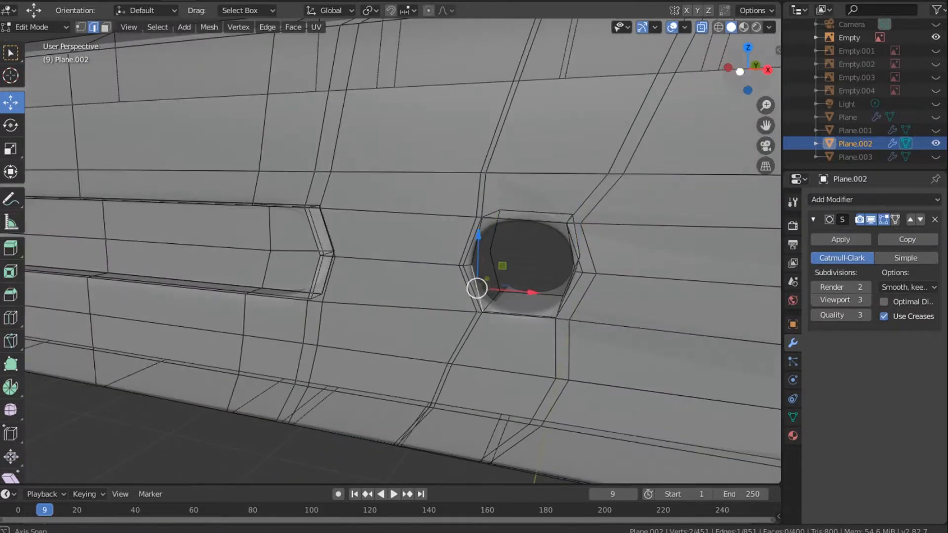
Step: Reveal the hidden camera disc, select the edge on the hole's right side, and return to opaque display
left_click_drag(739, 72, 703, 42)
left_click(592, 282)
key("alt+h")
left_click(595, 279)
key("alt+z")
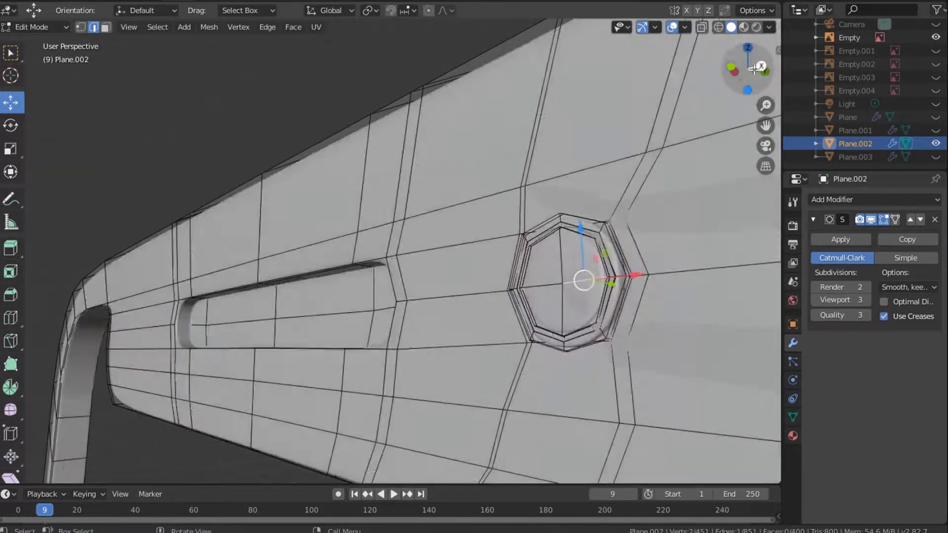
Step: Switch to face selection, select the camera disc starting from its four centre faces, and hide it
left_click_drag(754, 69, 804, 94)
left_click(450, 259)
left_click_drag(503, 258, 513, 273)
left_click(106, 27)
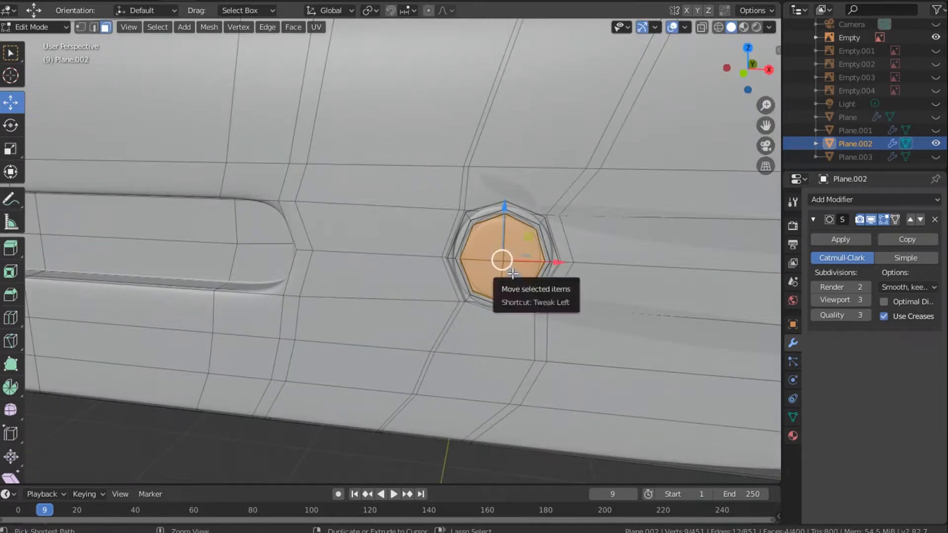
key("h")
Step: Nudge an edge of the exposed camera hole along X with see-through display, reveal the disc, and leave mesh editing
left_click_drag(747, 77, 728, 59)
left_click(514, 279)
left_click(702, 27)
left_click(527, 280)
left_click(500, 283)
left_click_drag(539, 284, 543, 283)
key("alt+h")
key("alt+z")
key("Tab")
scroll(528, 292, "down", 13)
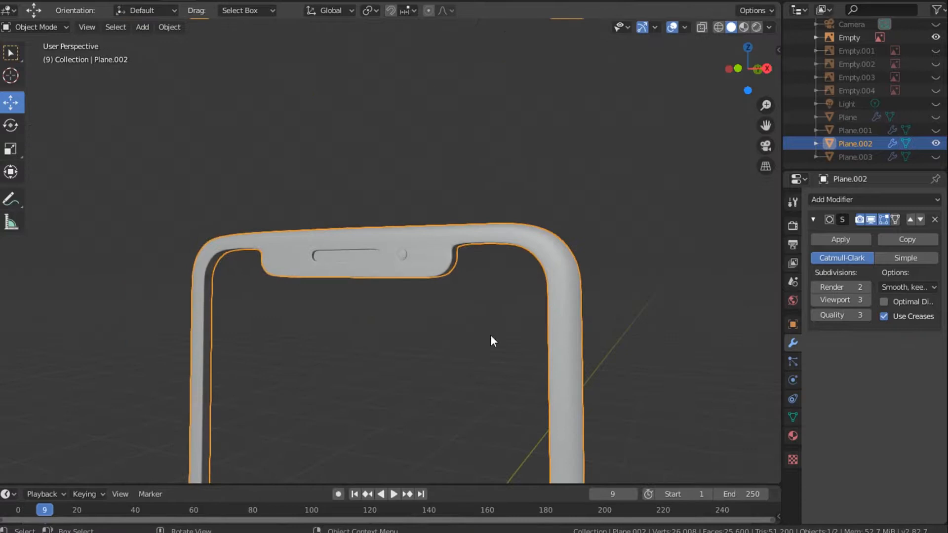
Step: Unhide all objects of the scene and clear the selection to check the notch on the complete phone
key("alt+h")
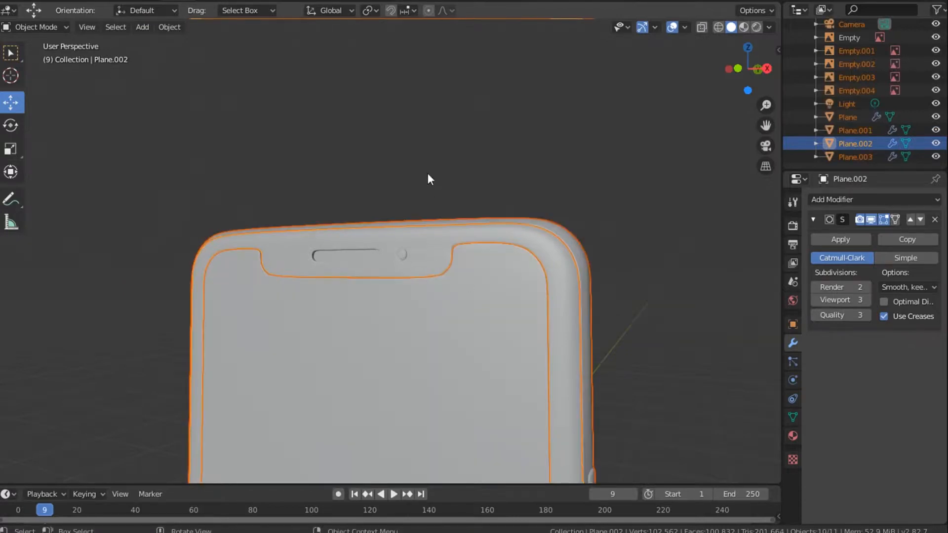
key("alt+a")
middle_click_drag(316, 330, 440, 339)
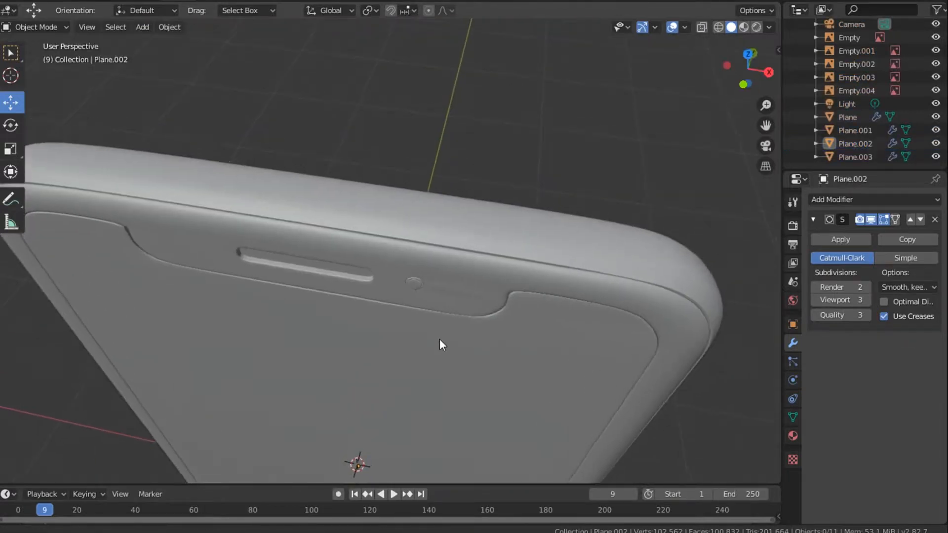
scroll(463, 259, "up", 4)
middle_click_drag(493, 289, 463, 273, "shift")
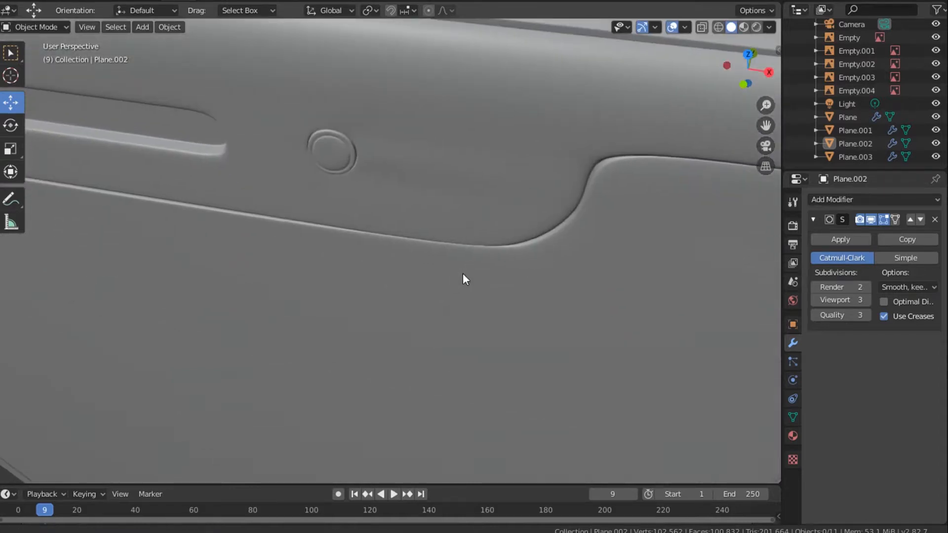
Step: Try to add and slide a loop cut across the notch beside the camera, and undo it
key("Tab")
left_click(387, 101, "alt")
mouse_move(418, 160)
left_mouse_down()
mouse_move(429, 162)
mouse_move(420, 161)
left_mouse_up()
key("ctrl+r")
left_click(494, 148)
left_click(456, 161)
key("g")
key("g")
right_click(377, 140)
key("Tab")
scroll(438, 175, "down", 4)
scroll(386, 254, "up", 1)
key("ctrl+z")
key("ctrl+z")
scroll(414, 240, "up", 2)
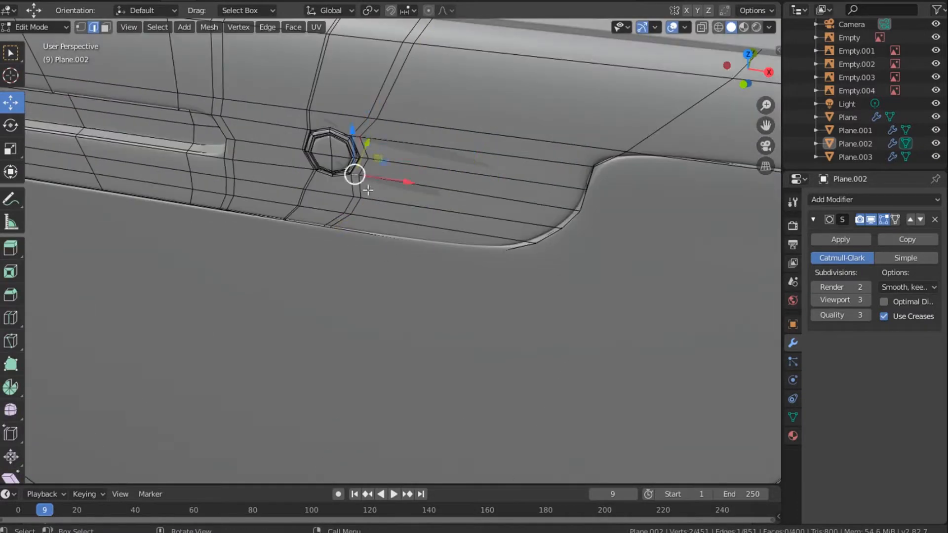
Step: Move the selected edge at the lower right of the camera rim and leave mesh editing
key("g")
left_click(472, 190)
key("Tab")
middle_click_drag(473, 190, 316, 334)
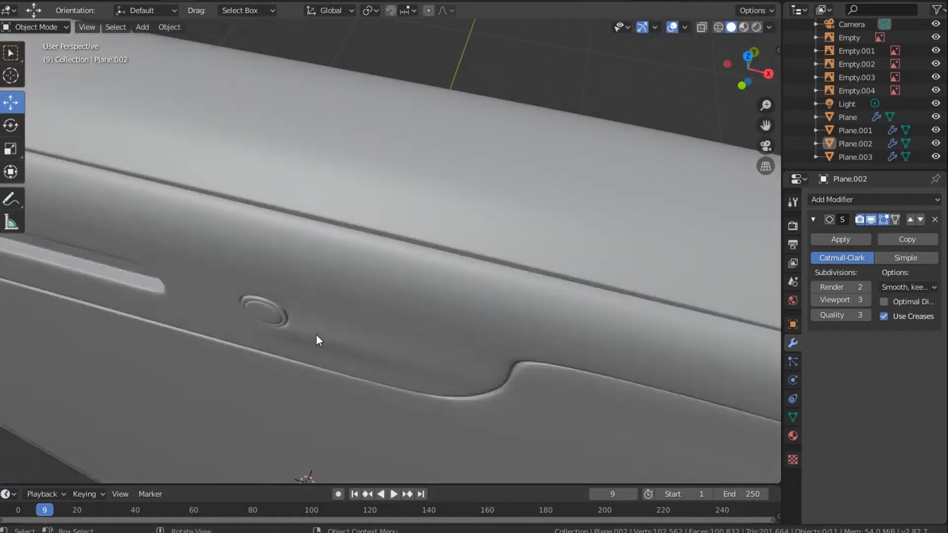
Step: Select and nudge edges and vertices around the lower right of the camera rim to smooth the bezel surface
key("Tab")
left_click(402, 360)
left_click(414, 328)
left_click(295, 333)
left_click(292, 332)
left_click_drag(307, 289, 313, 277)
mouse_move(311, 282)
left_mouse_down()
mouse_move(308, 289)
mouse_move(346, 321)
mouse_move(316, 279)
left_mouse_up()
key("Tab")
key("Tab")
key("1")
left_click(288, 343)
key("Tab")
key("Tab")
left_click(288, 307)
key("Tab")
Step: Bring the whole phone into view and save the file as iPhone x.blend
middle_click_drag(403, 350, 440, 249)
scroll(334, 324, "down", 8)
key("ctrl+s")
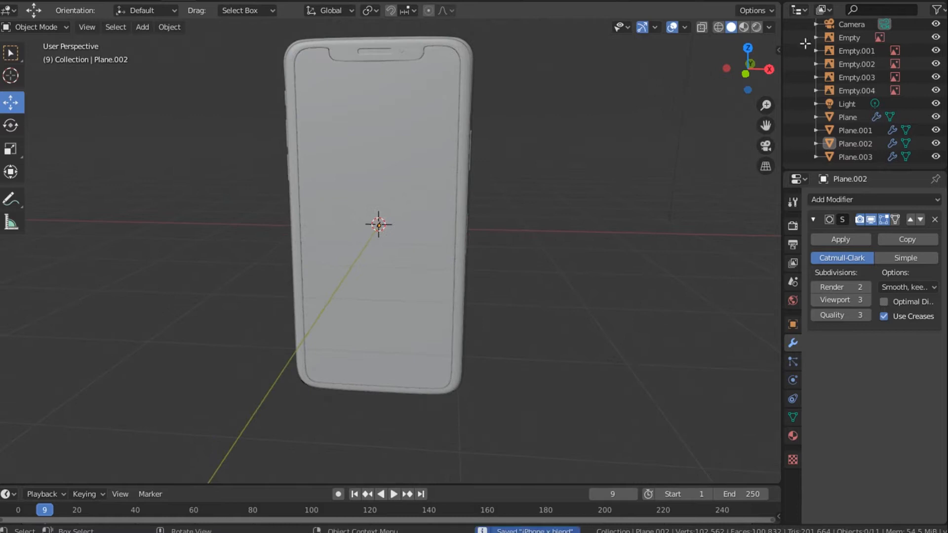
mouse_move(748, 74)
left_mouse_down()
mouse_move(514, 74)
mouse_move(575, 52)
mouse_move(602, 114)
mouse_move(743, 82)
left_mouse_up()
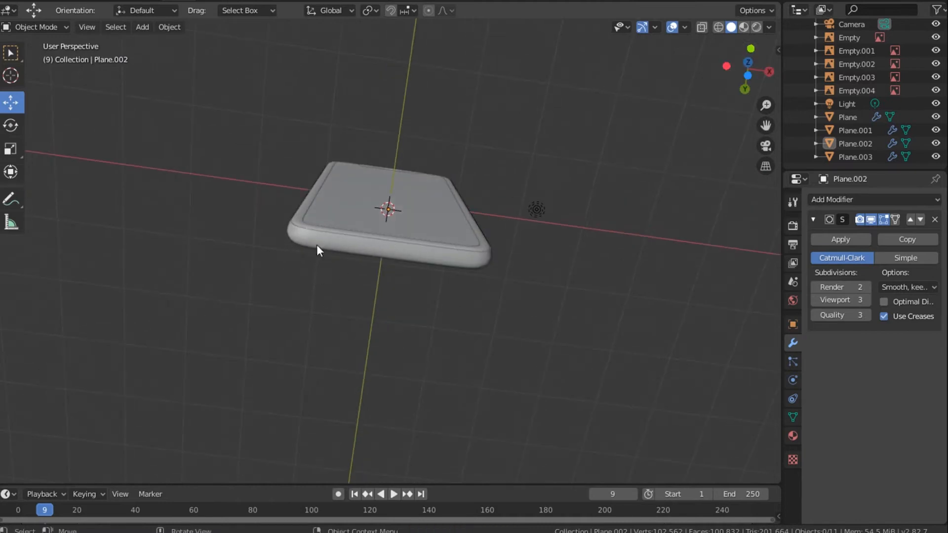
left_click(748, 63)
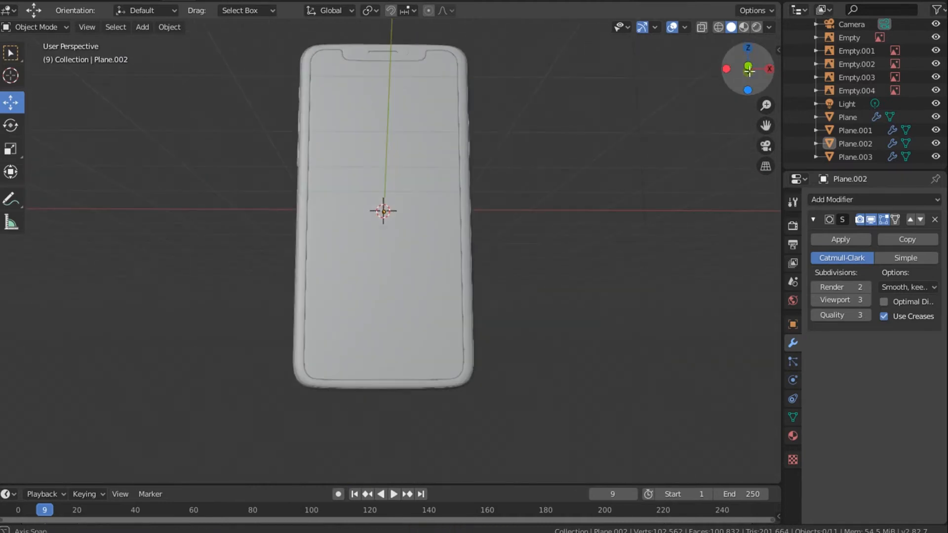